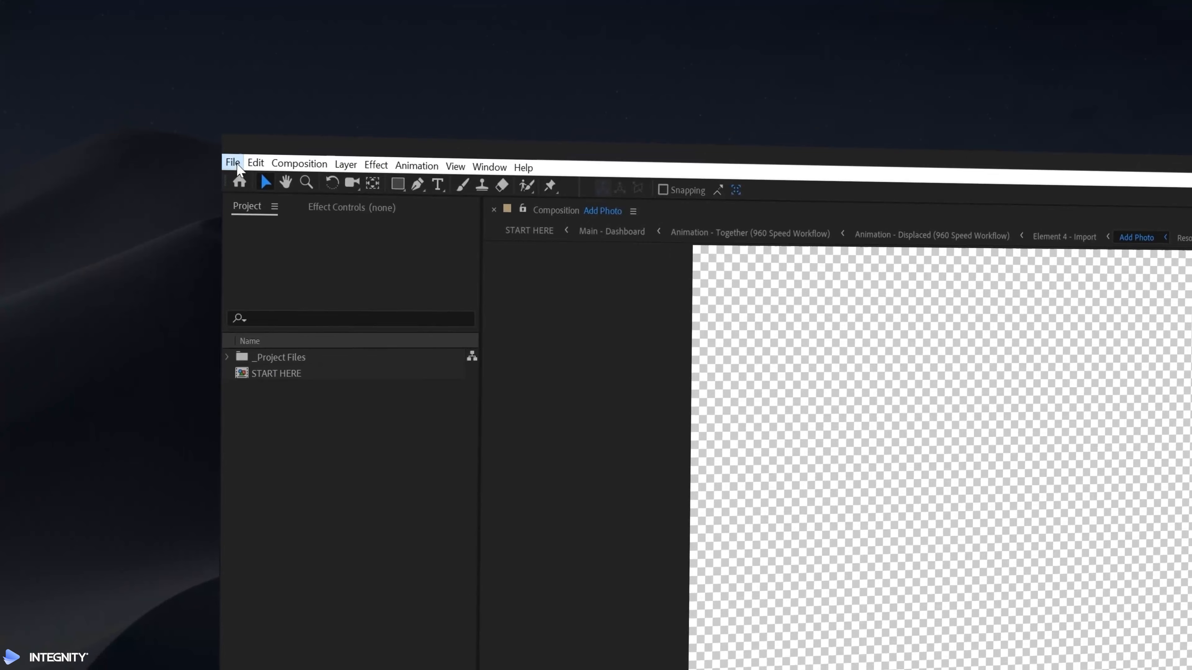
# - Import the puppy photo from the Desktop as footage
pyautogui.click(233, 163)
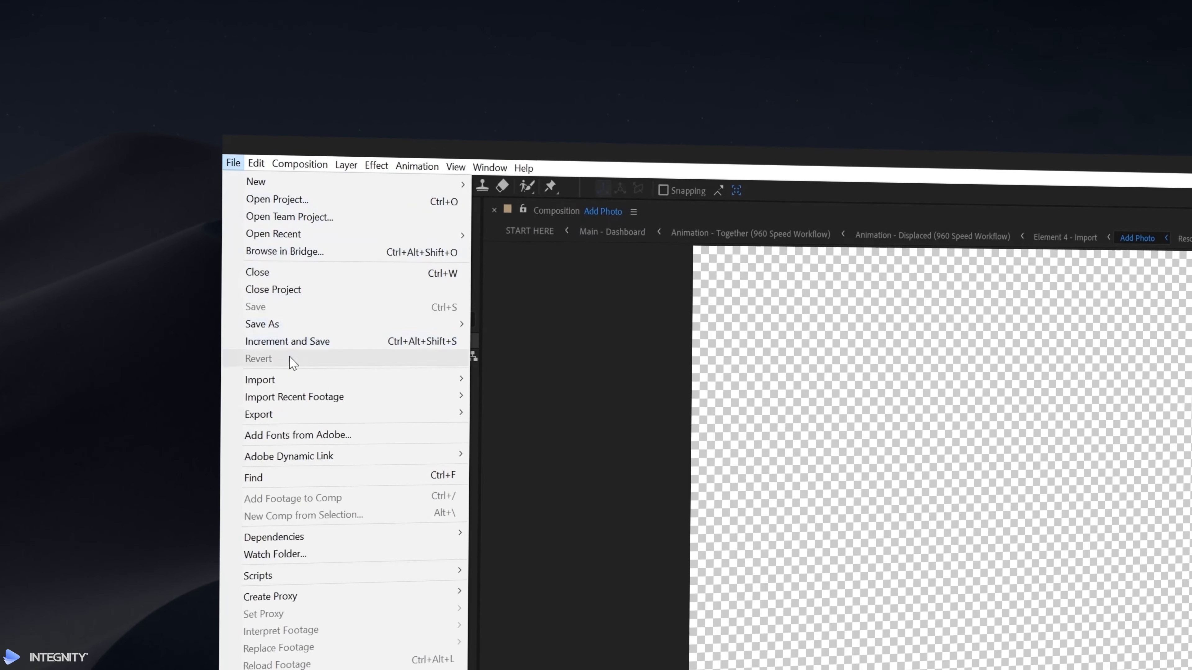
pyautogui.moveTo(300, 384)
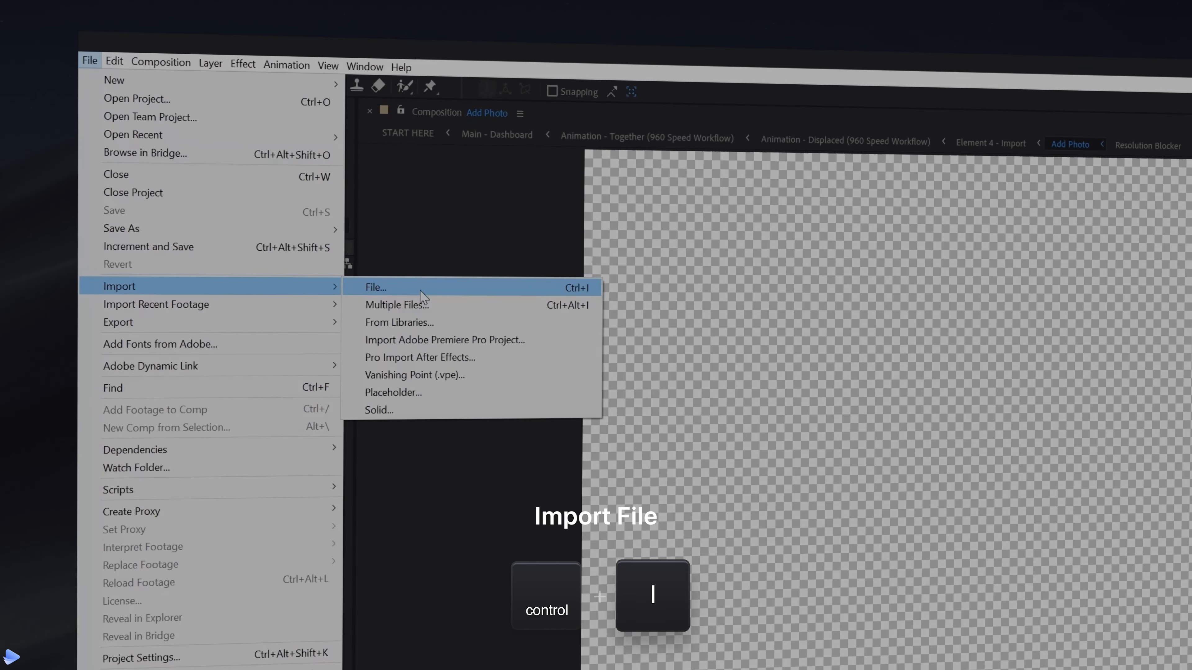
pyautogui.click(420, 292)
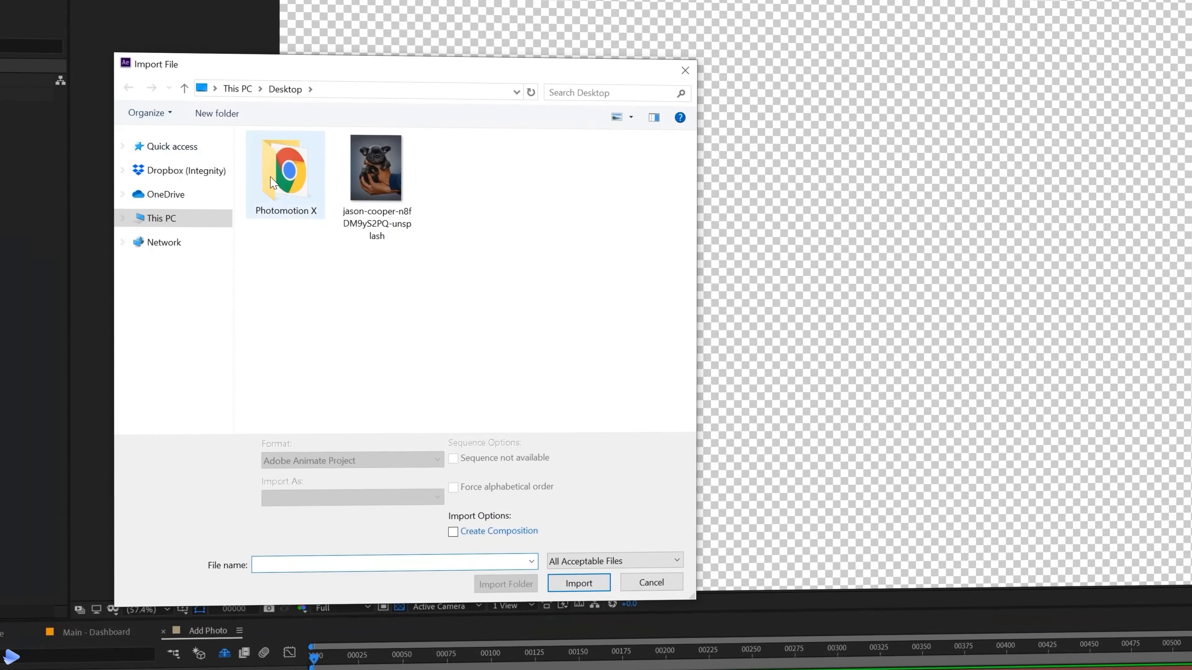
pyautogui.click(384, 183)
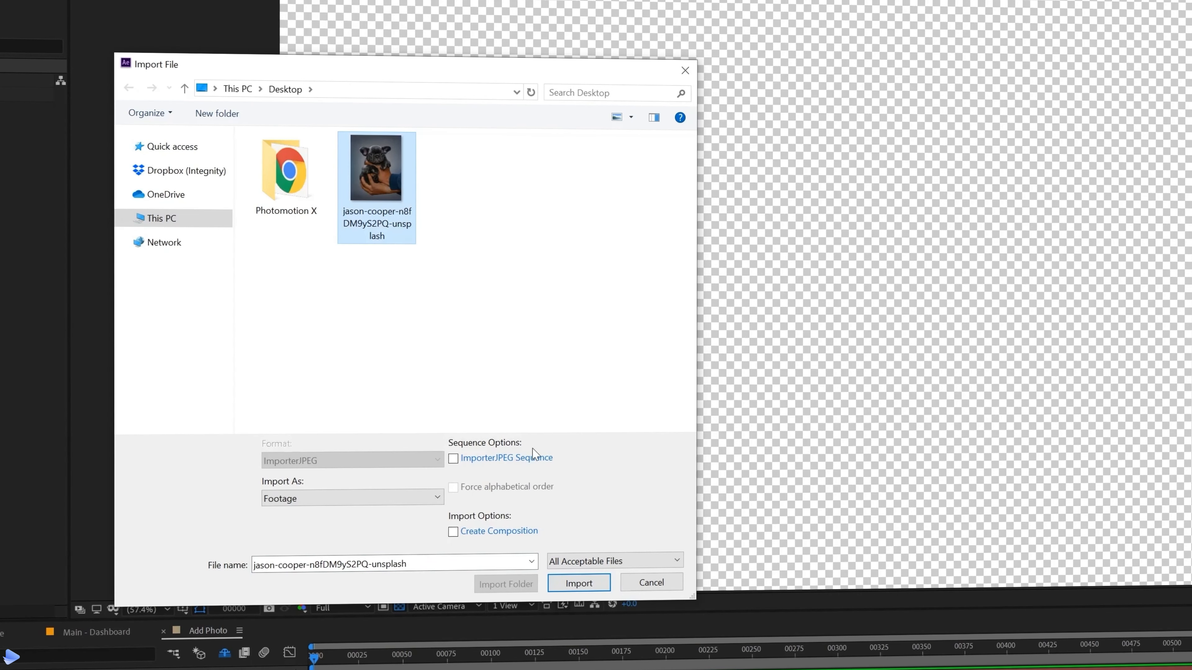
pyautogui.click(580, 583)
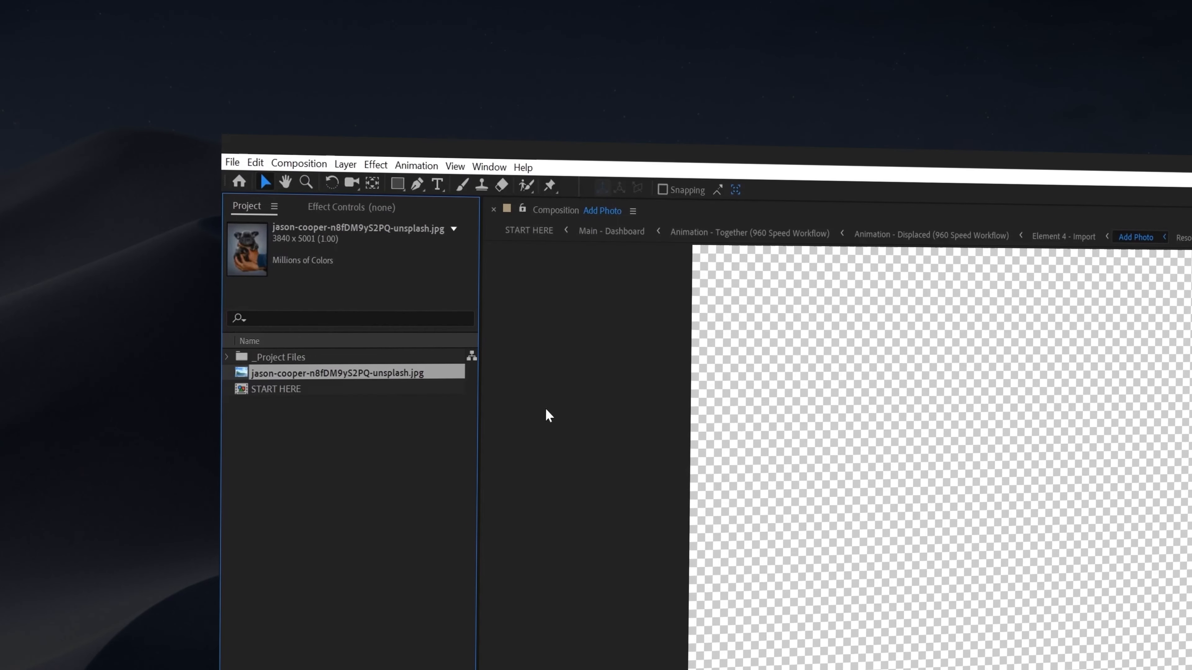
# - Add the puppy photo to the Add Photo composition and scale it down through the PARENT HERE for Scale + Position layer
pyautogui.moveTo(353, 375); pyautogui.dragTo(465, 445)
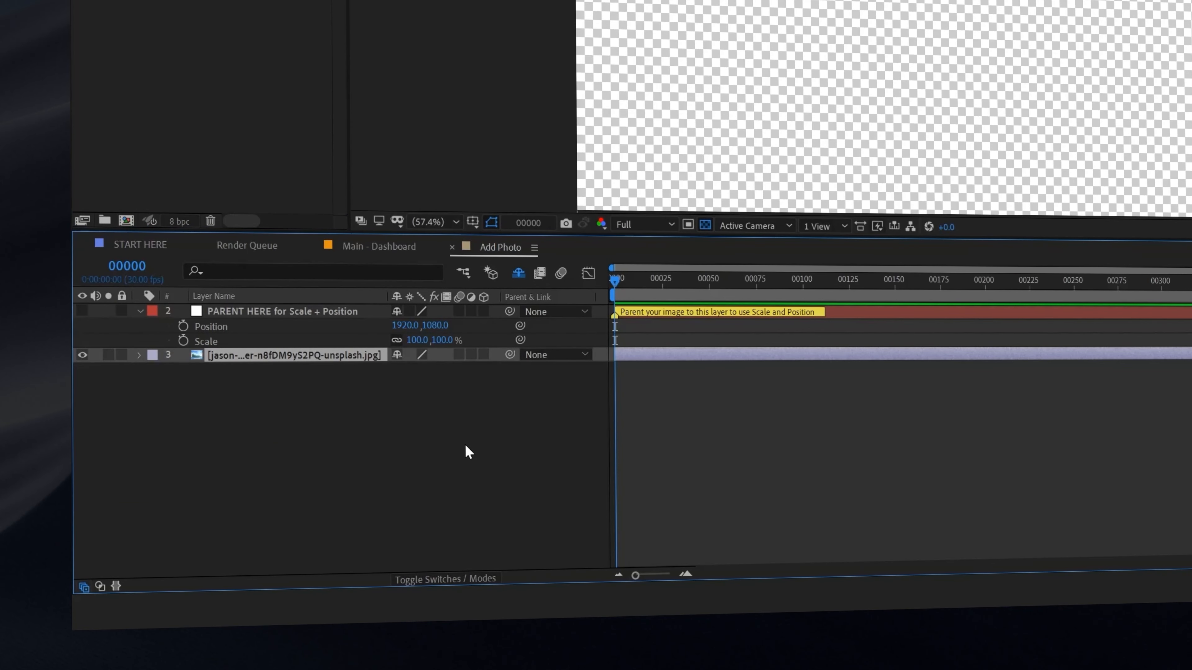
pyautogui.moveTo(506, 355); pyautogui.dragTo(353, 315)
pyautogui.moveTo(440, 346); pyautogui.dragTo(393, 342)
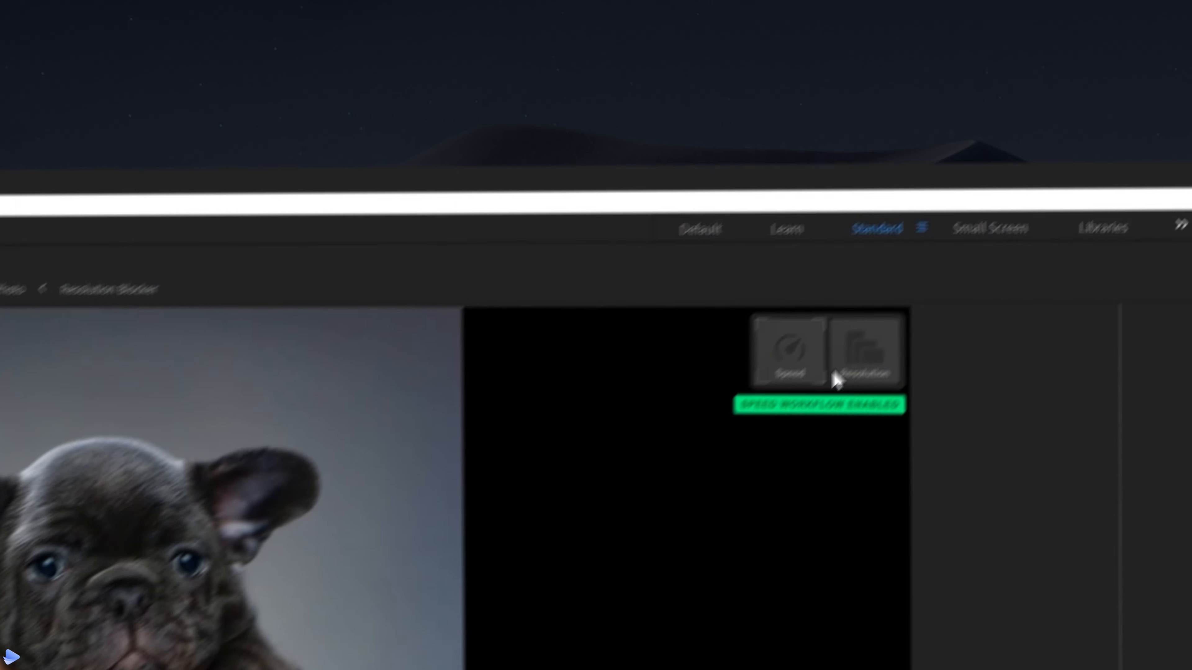
# - Open the dashboard's Resolution settings and try the Portrait aspect ratio
pyautogui.click(1155, 32)
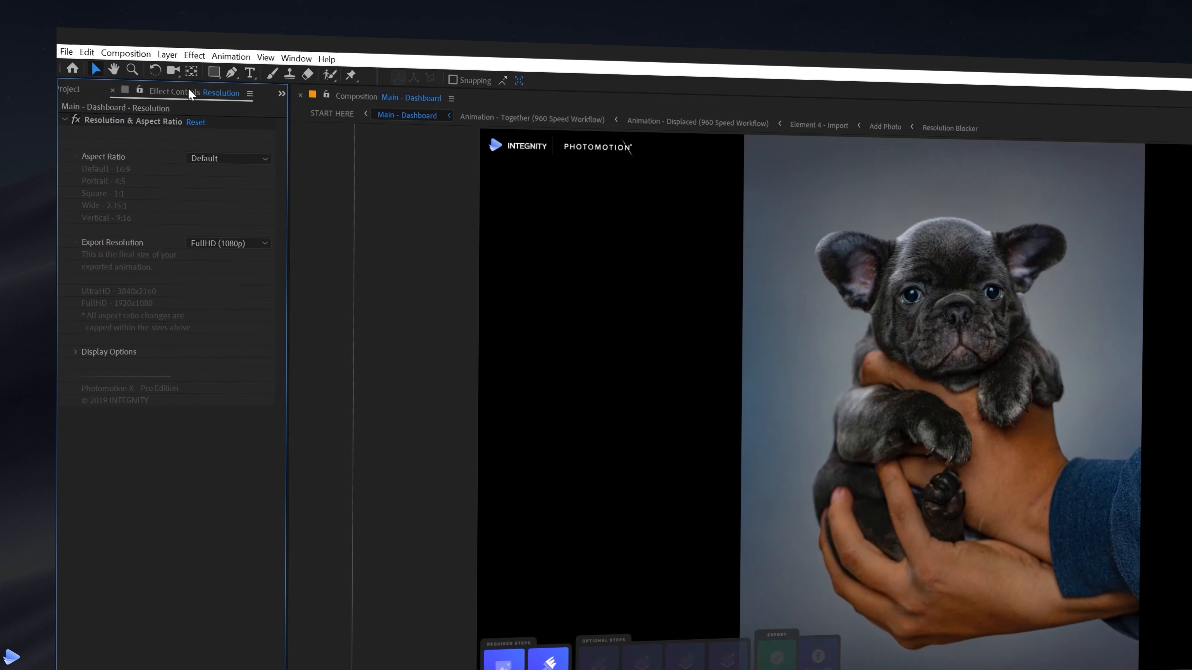
pyautogui.click(215, 158)
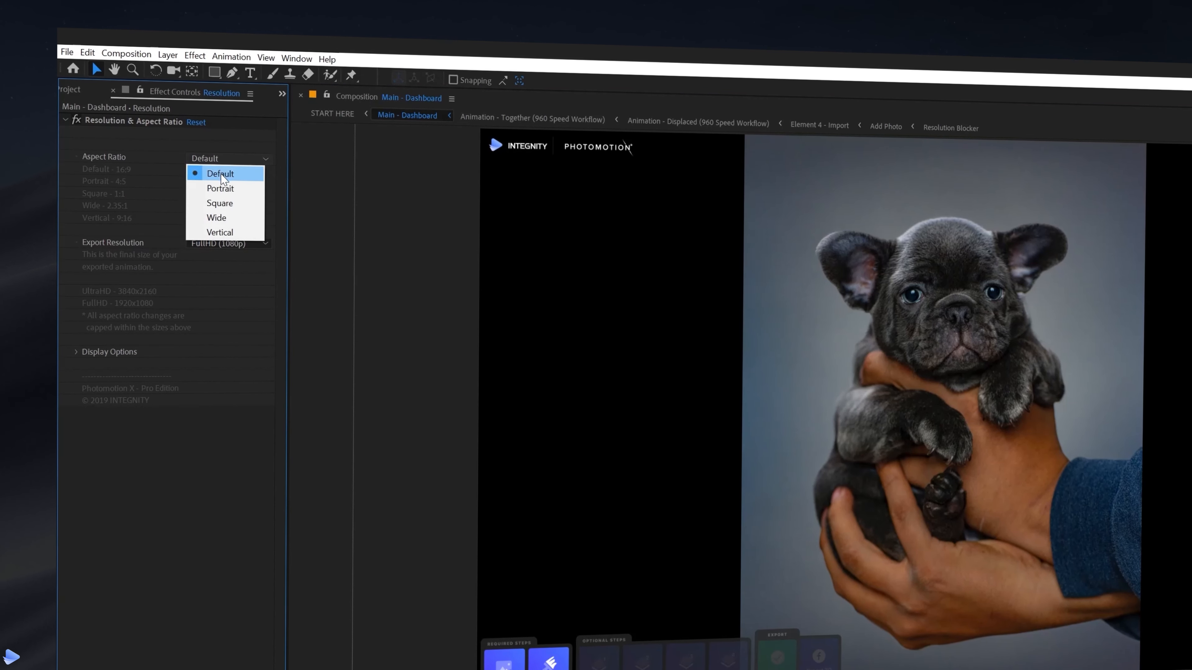
pyautogui.click(247, 190)
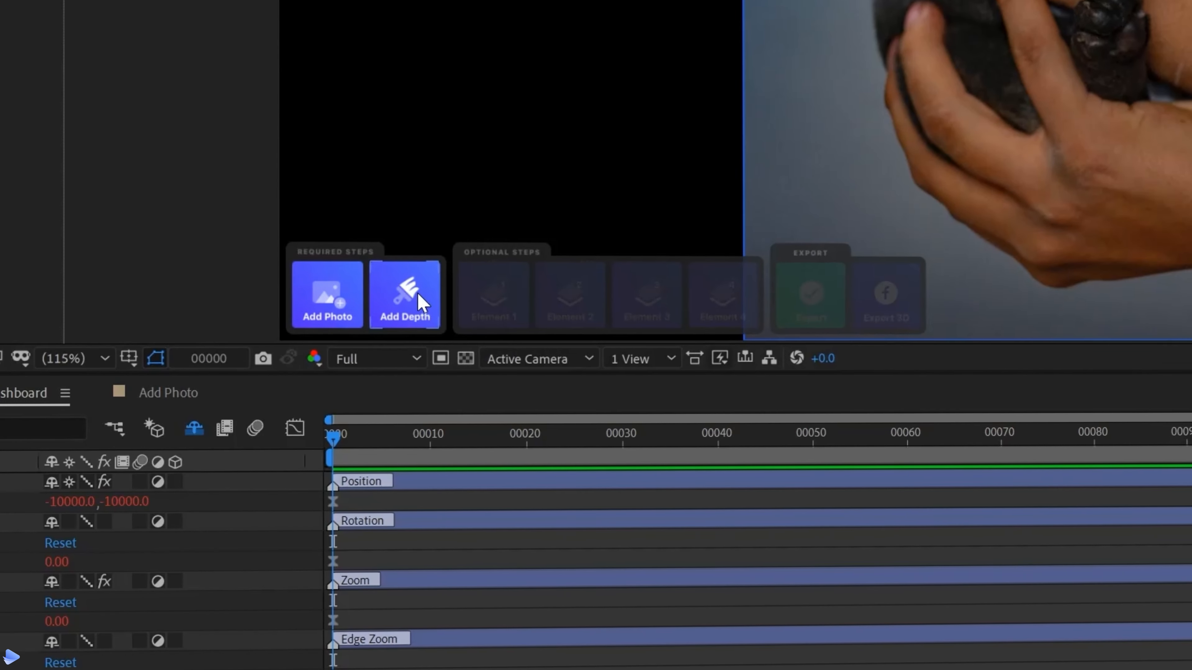
# - Open Add Depth from the dashboard and choose Smart Depth for building the depth map
pyautogui.click(422, 303)
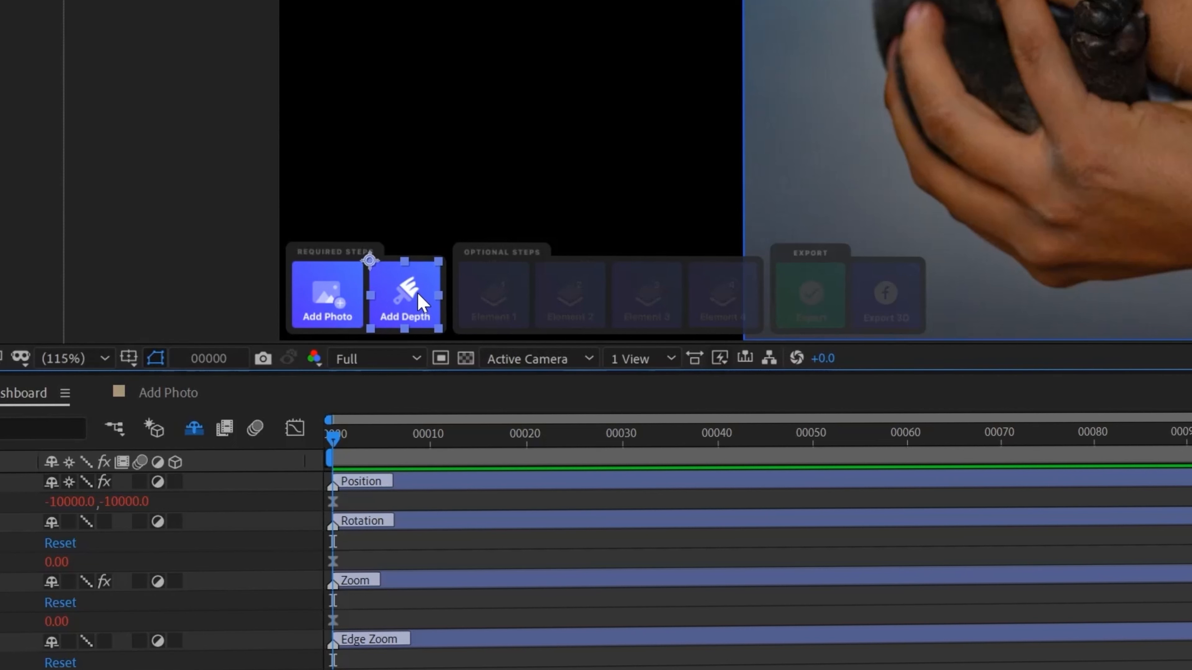
pyautogui.doubleClick(422, 303)
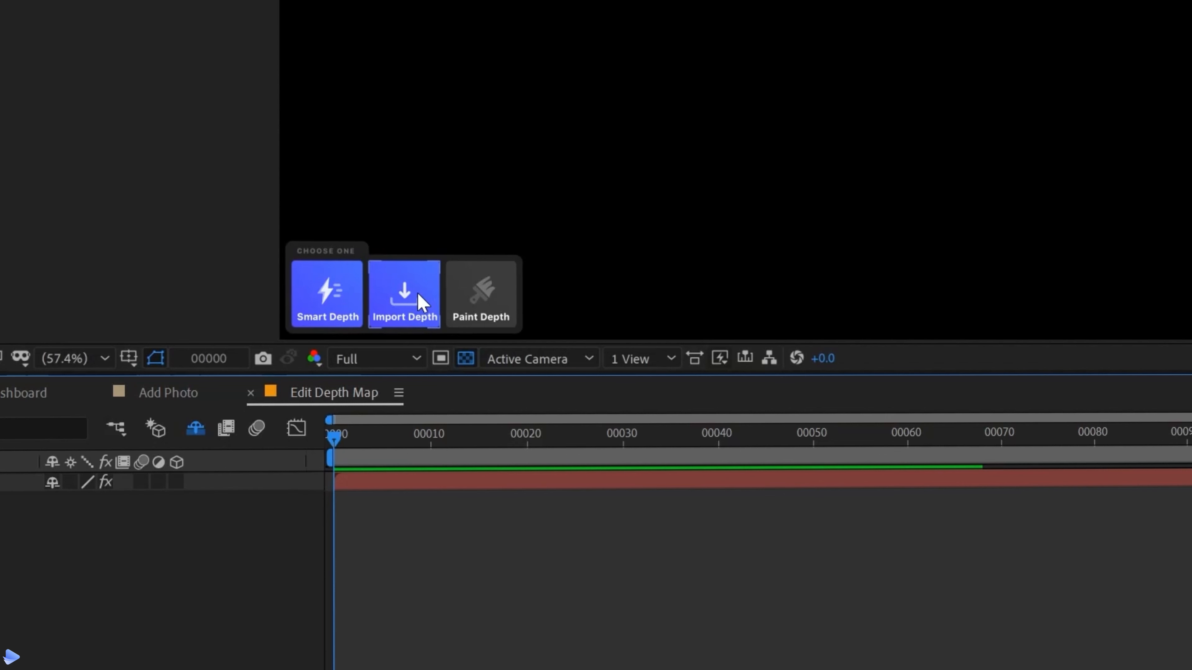
pyautogui.click(306, 305)
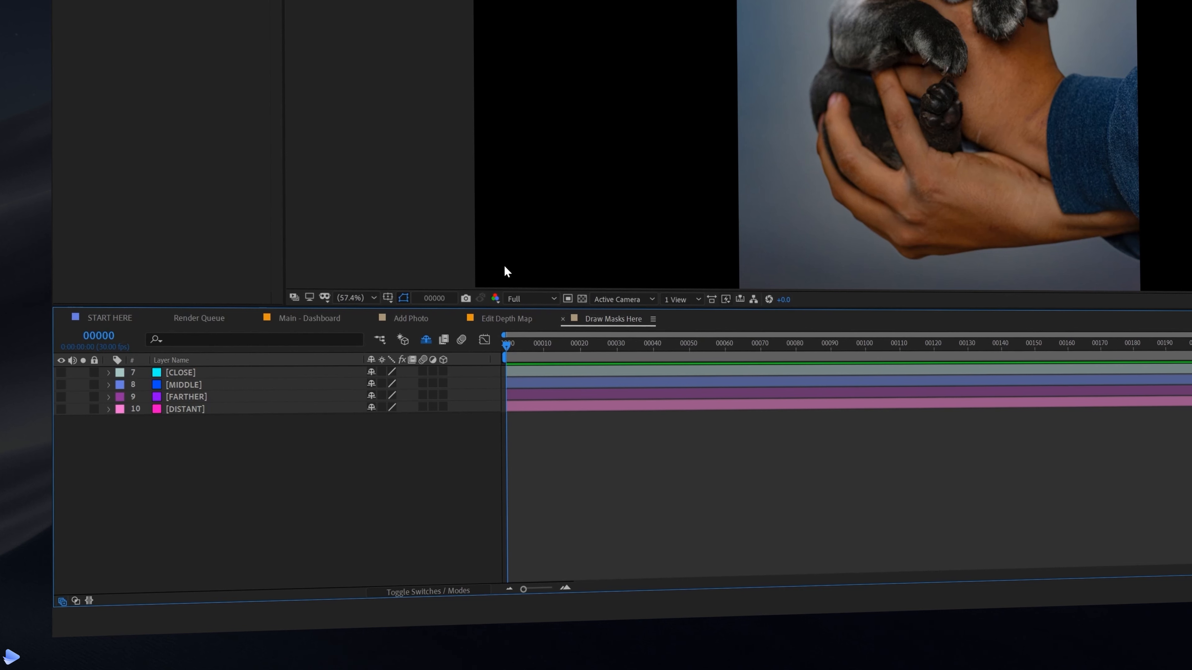
# - On the CLOSE layer, draw a closed Pen tool mask around the puppy's muzzle
pyautogui.click(206, 373)
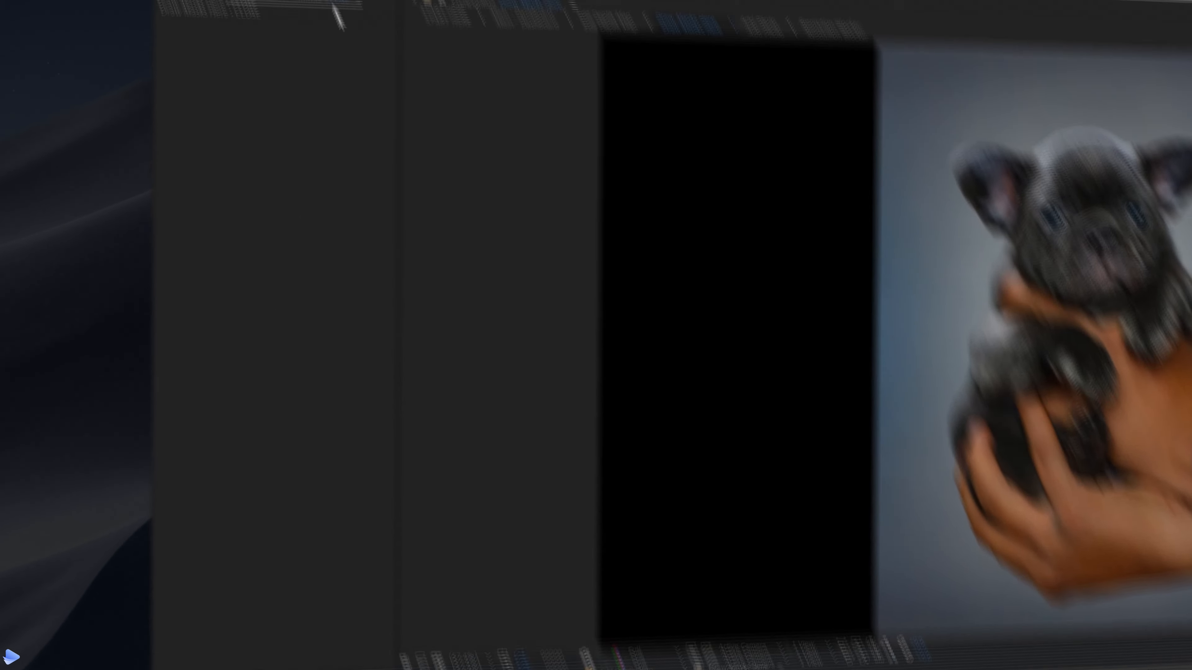
pyautogui.click(416, 181)
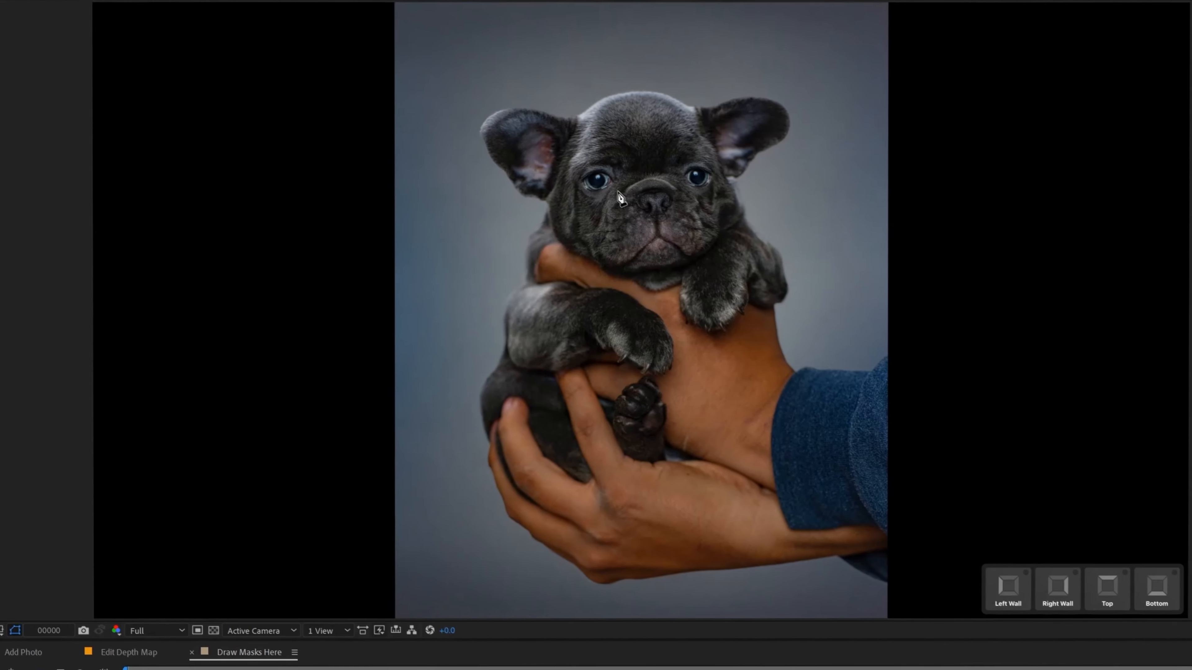
pyautogui.click(693, 257)
pyautogui.click(705, 233)
pyautogui.click(685, 191)
pyautogui.click(646, 176)
pyautogui.click(609, 194)
pyautogui.click(591, 236)
pyautogui.moveTo(610, 274); pyautogui.dragTo(629, 277)
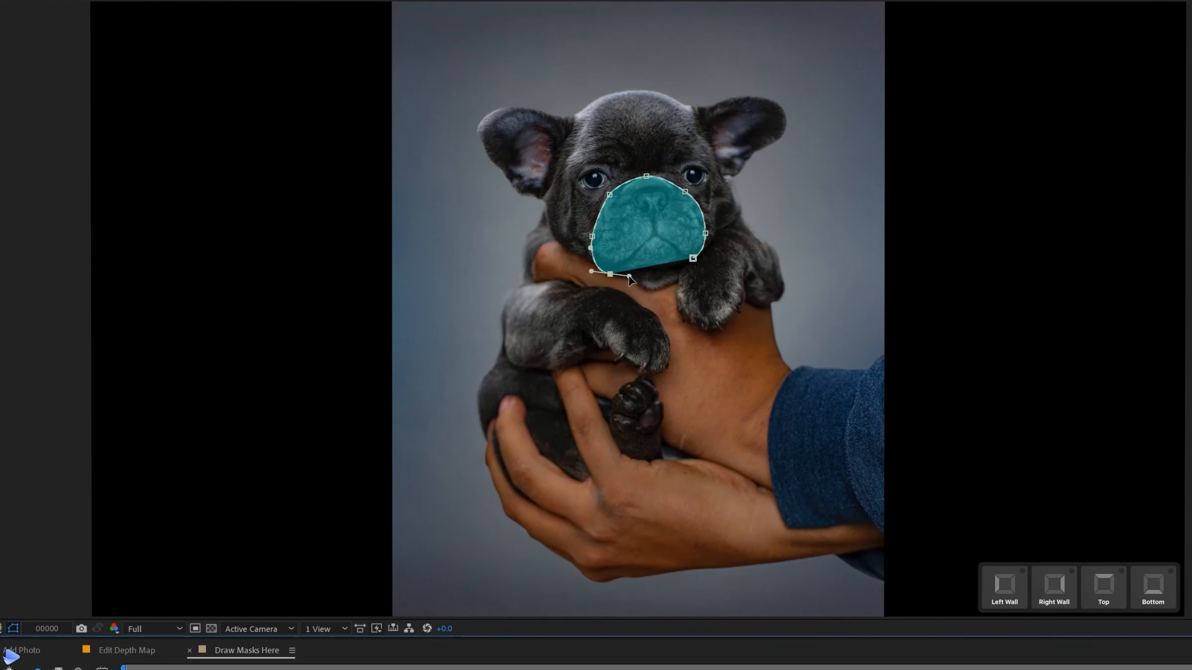
pyautogui.click(693, 257)
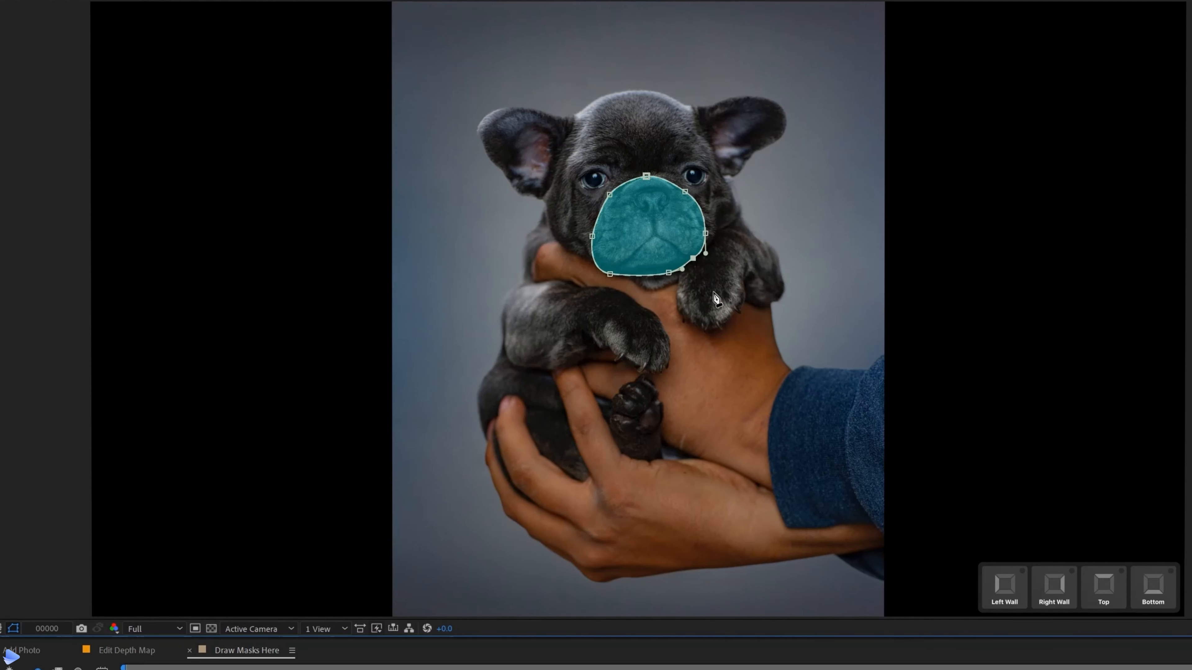
# - Draw a closed mask on the CLOSE layer around the lower front paw and the hind foot below it
pyautogui.click(591, 321)
pyautogui.click(599, 348)
pyautogui.click(614, 359)
pyautogui.click(624, 362)
pyautogui.click(635, 371)
pyautogui.click(635, 379)
pyautogui.click(621, 389)
pyautogui.moveTo(610, 418); pyautogui.dragTo(612, 431)
pyautogui.click(620, 443)
pyautogui.click(662, 417)
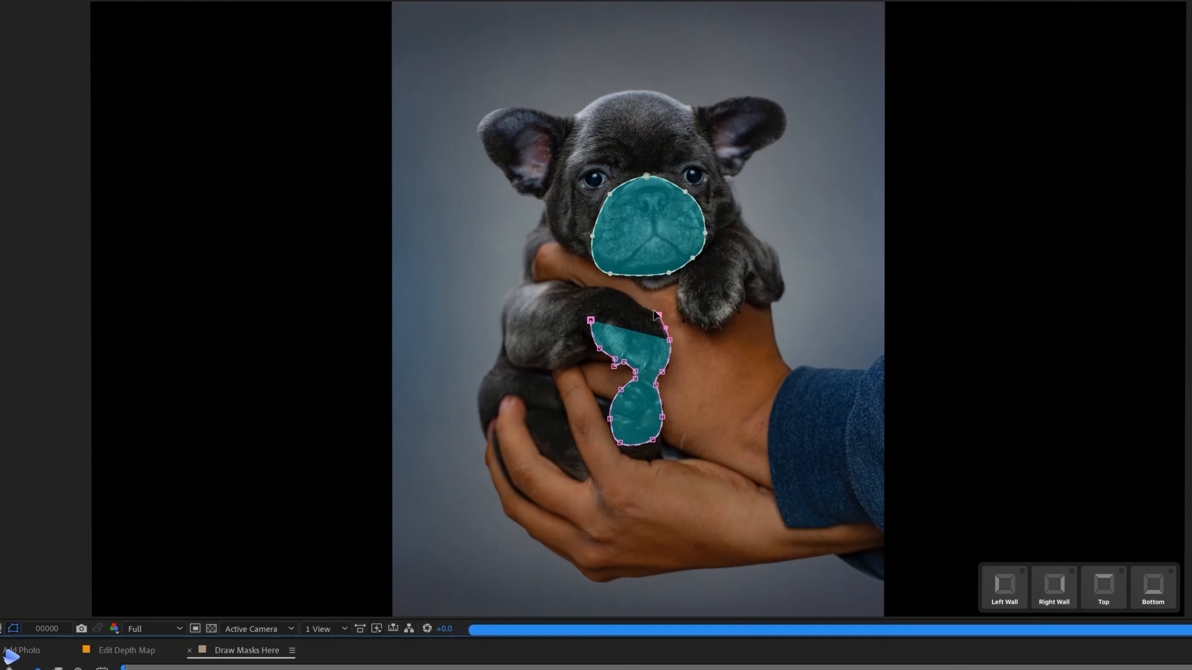
pyautogui.click(669, 339)
pyautogui.click(599, 299)
pyautogui.click(590, 320)
# - Draw a closed mask on the CLOSE layer around the puppy's upper front paw beside the chin
pyautogui.click(680, 272)
pyautogui.click(741, 274)
pyautogui.click(671, 294)
# - Draw a closed mask on the CLOSE layer around the blue denim sleeve, slightly past the photo's edge
pyautogui.click(890, 357)
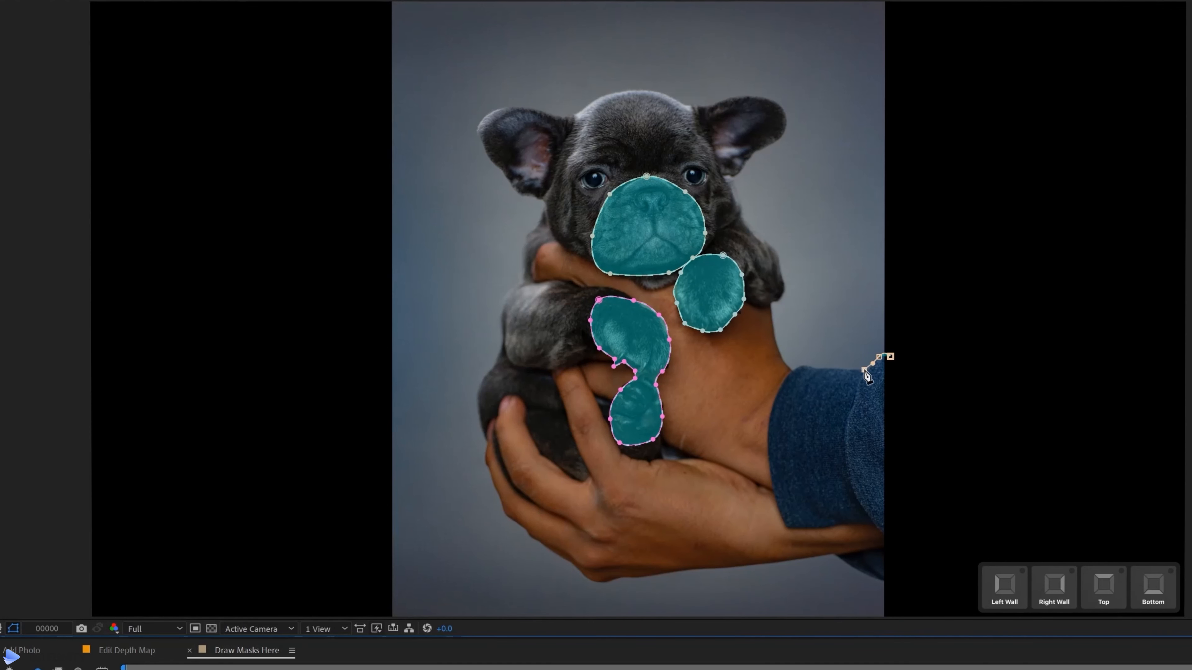
pyautogui.click(863, 369)
pyautogui.click(818, 367)
pyautogui.click(782, 379)
pyautogui.click(767, 440)
pyautogui.click(780, 518)
pyautogui.click(815, 532)
pyautogui.moveTo(888, 541); pyautogui.dragTo(893, 545)
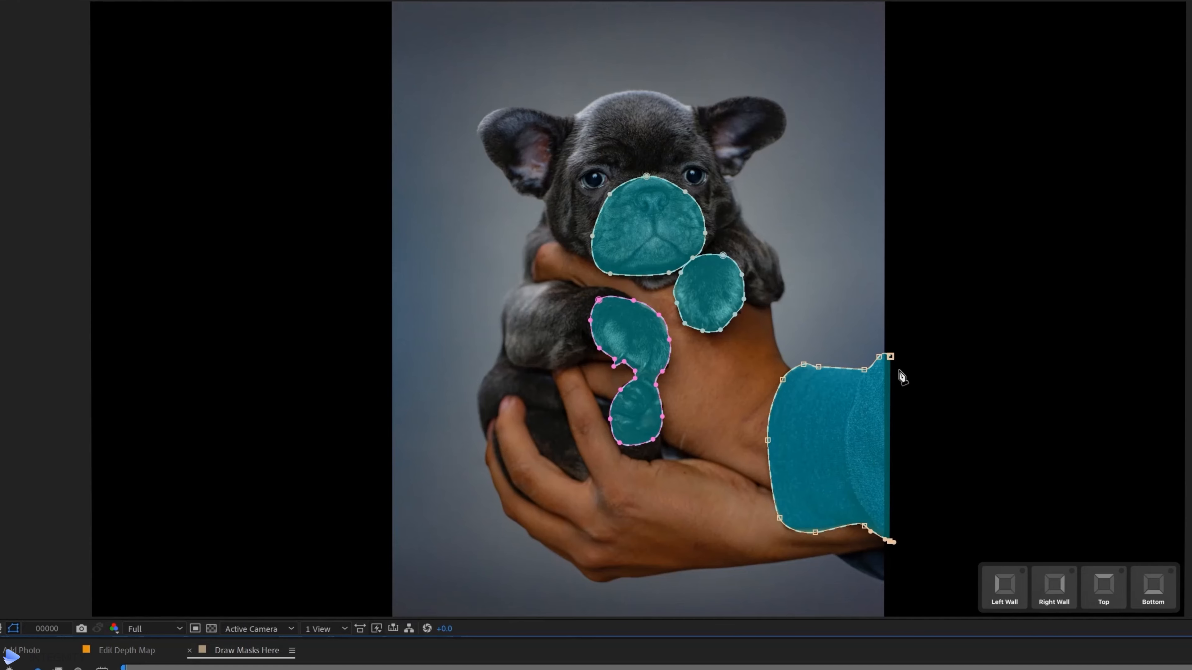
pyautogui.click(891, 357)
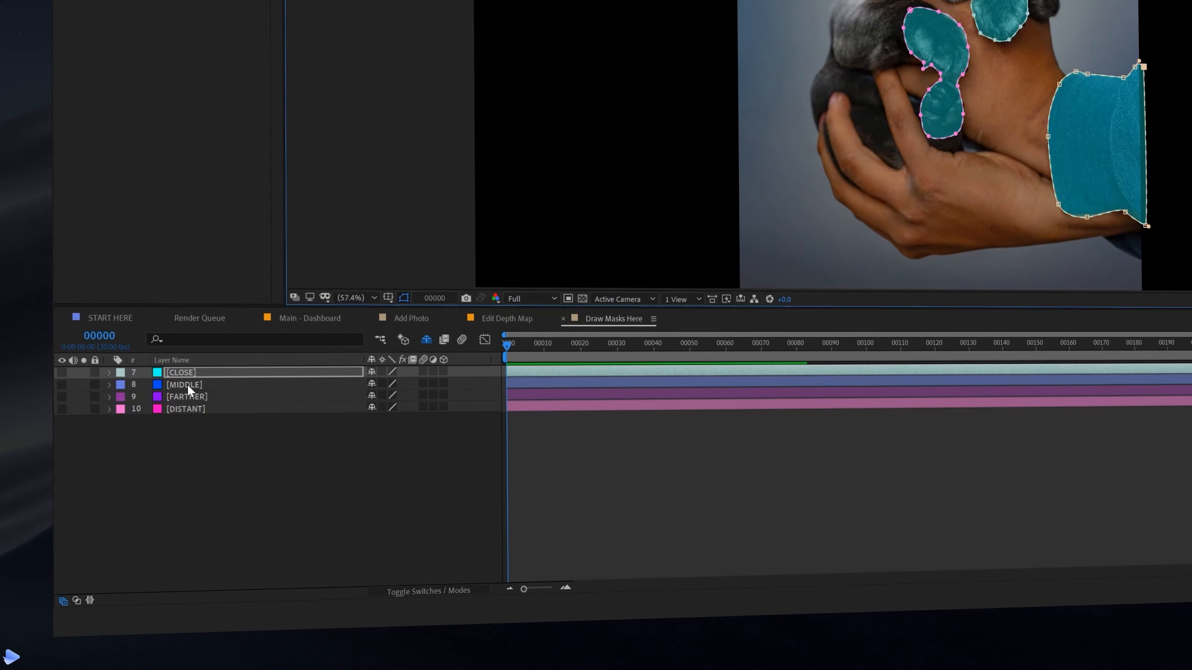
# - On the MIDDLE layer, draw a closed mask around the hands, arm and puppy's head and body, leaving out the ears
pyautogui.click(187, 384)
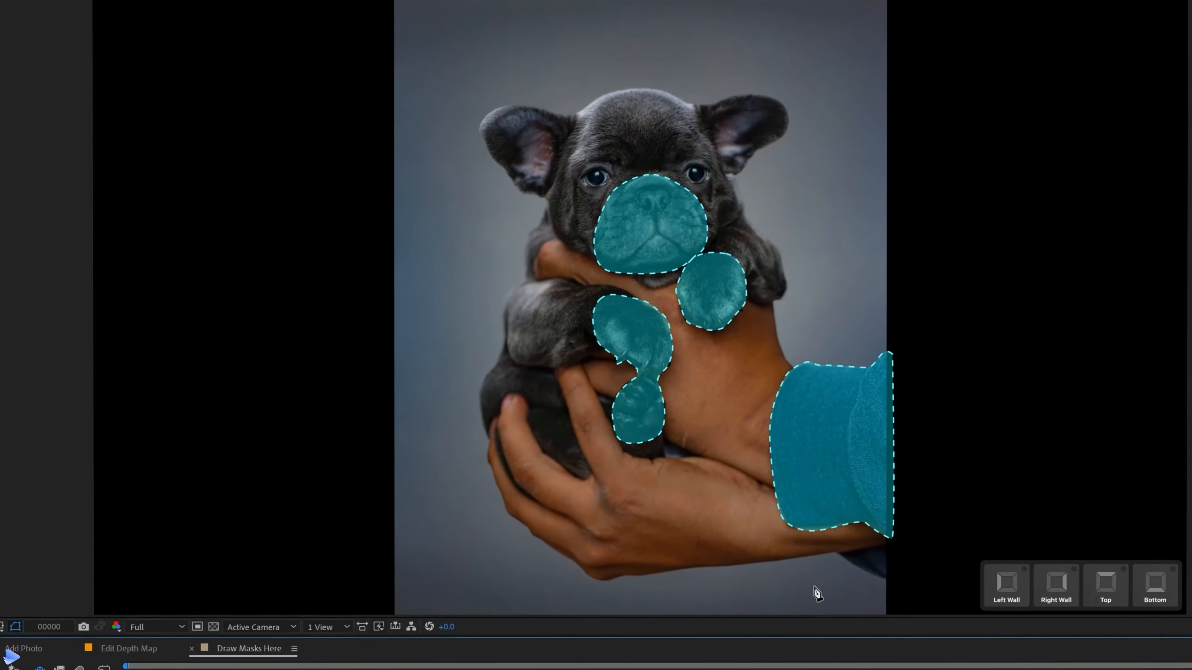
pyautogui.click(890, 584)
pyautogui.click(844, 565)
pyautogui.click(726, 570)
pyautogui.click(646, 578)
pyautogui.click(589, 583)
pyautogui.click(550, 553)
pyautogui.click(499, 505)
pyautogui.click(484, 447)
pyautogui.click(502, 393)
pyautogui.click(521, 378)
pyautogui.click(517, 314)
pyautogui.click(562, 148)
pyautogui.click(650, 89)
pyautogui.click(711, 146)
pyautogui.click(740, 206)
pyautogui.click(772, 248)
pyautogui.click(772, 317)
pyautogui.click(783, 362)
pyautogui.click(821, 381)
pyautogui.click(869, 399)
pyautogui.click(893, 442)
pyautogui.click(909, 562)
pyautogui.click(889, 584)
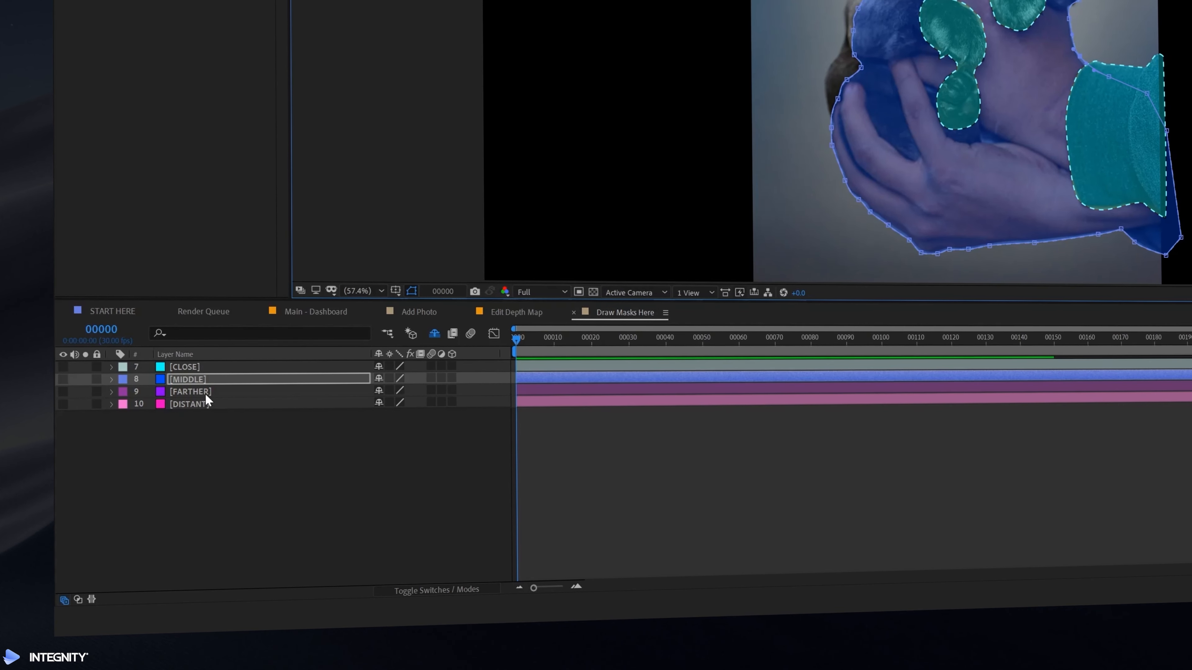
# - On the FARTHER layer, draw a closed mask covering both ears and the outer edge of the puppy's back, then switch to the Selection tool
pyautogui.click(205, 391)
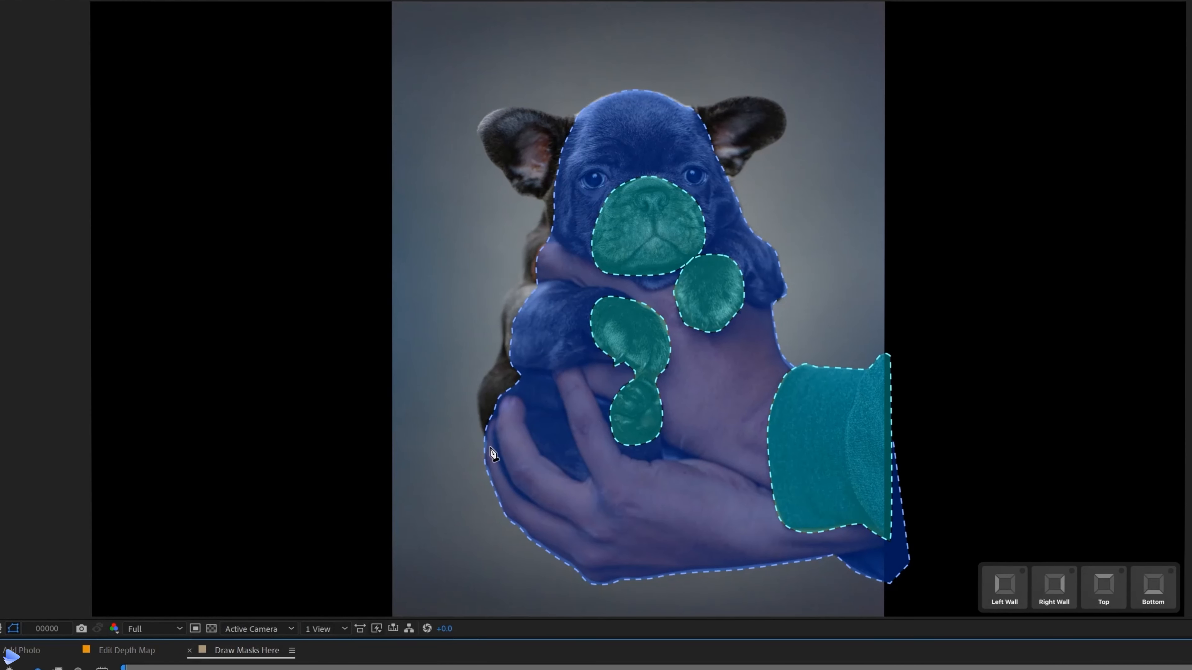
pyautogui.click(490, 446)
pyautogui.click(475, 397)
pyautogui.click(490, 371)
pyautogui.click(500, 341)
pyautogui.click(500, 303)
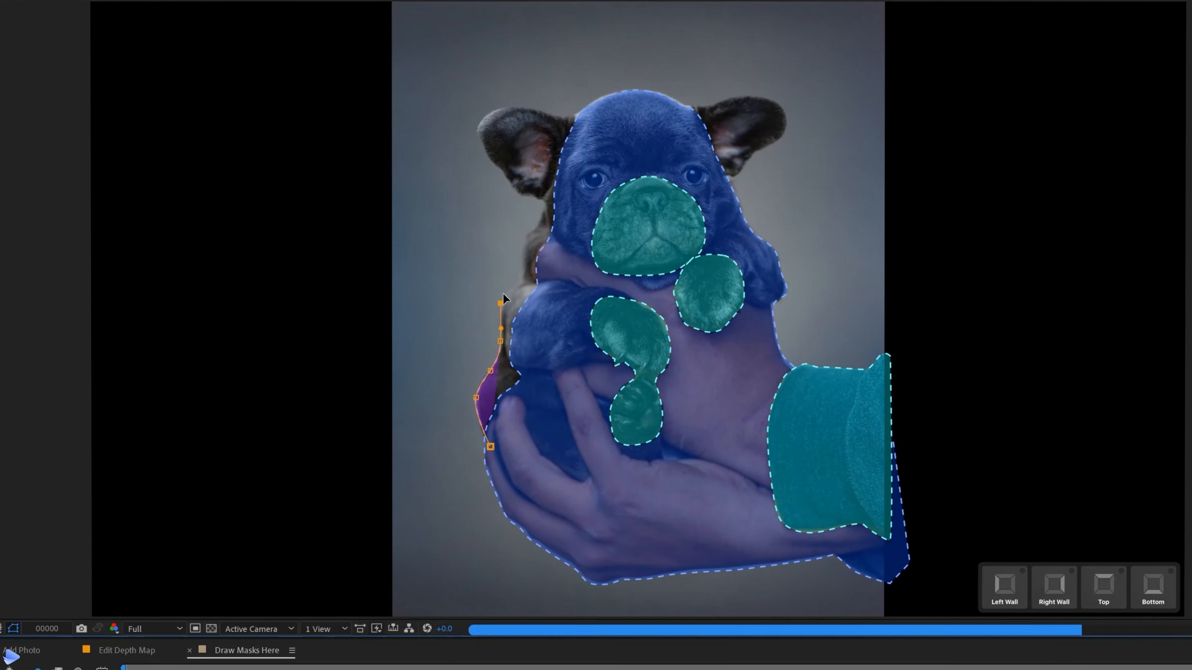
pyautogui.click(519, 280)
pyautogui.click(534, 227)
pyautogui.click(529, 197)
pyautogui.click(496, 166)
pyautogui.click(478, 139)
pyautogui.click(516, 106)
pyautogui.click(584, 107)
pyautogui.click(683, 105)
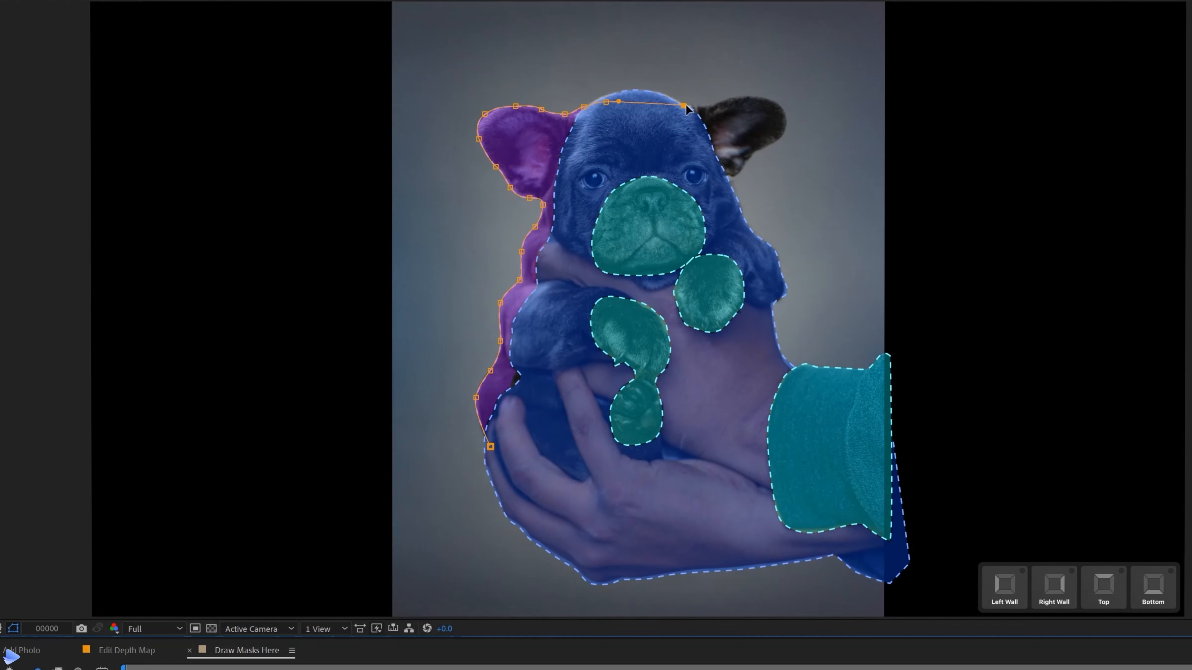
pyautogui.click(701, 104)
pyautogui.click(745, 96)
pyautogui.click(787, 111)
pyautogui.click(786, 131)
pyautogui.click(758, 152)
pyautogui.click(745, 167)
pyautogui.click(737, 179)
pyautogui.moveTo(724, 184); pyautogui.dragTo(726, 195)
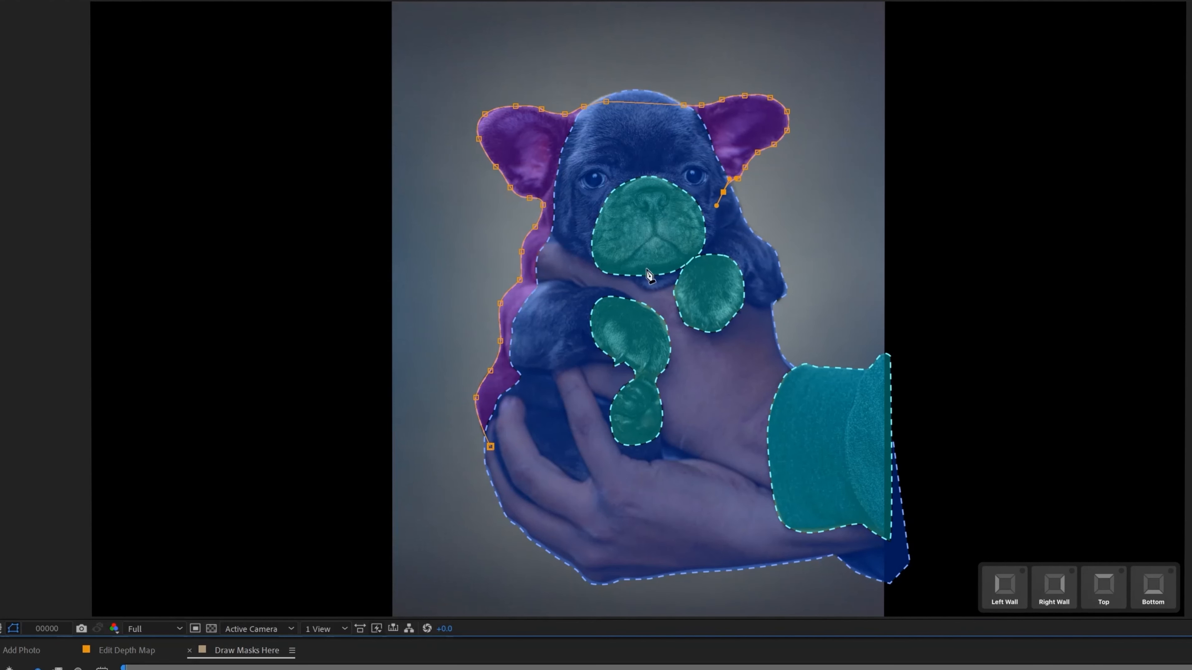
pyautogui.click(141, 668)
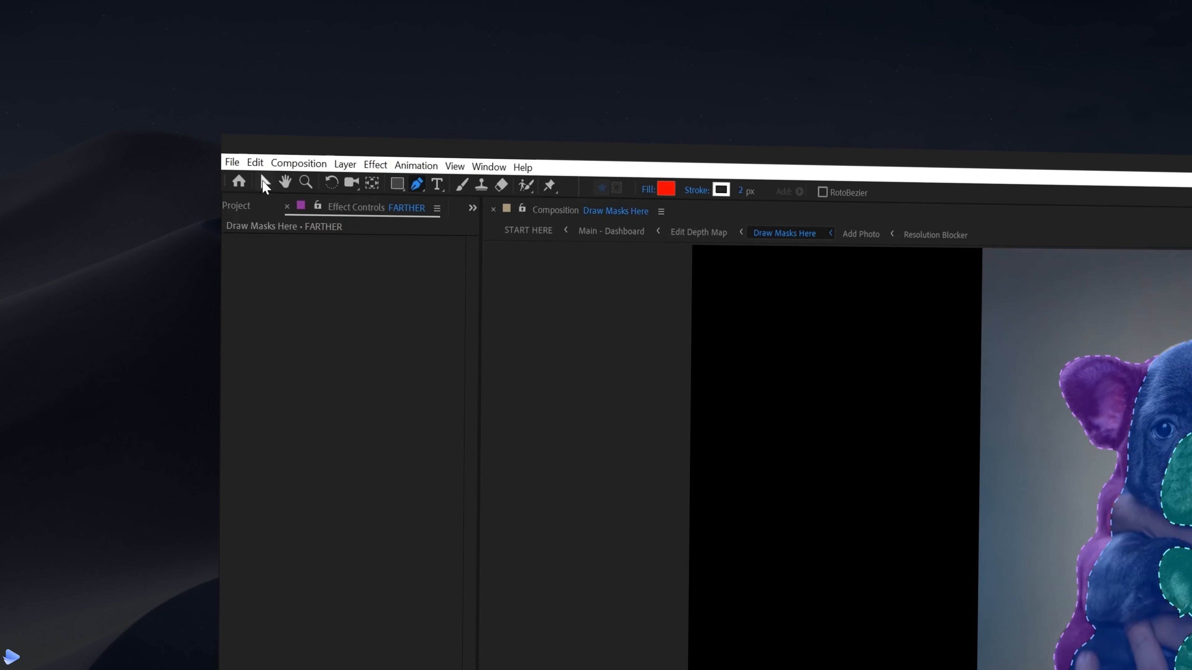
pyautogui.click(264, 184)
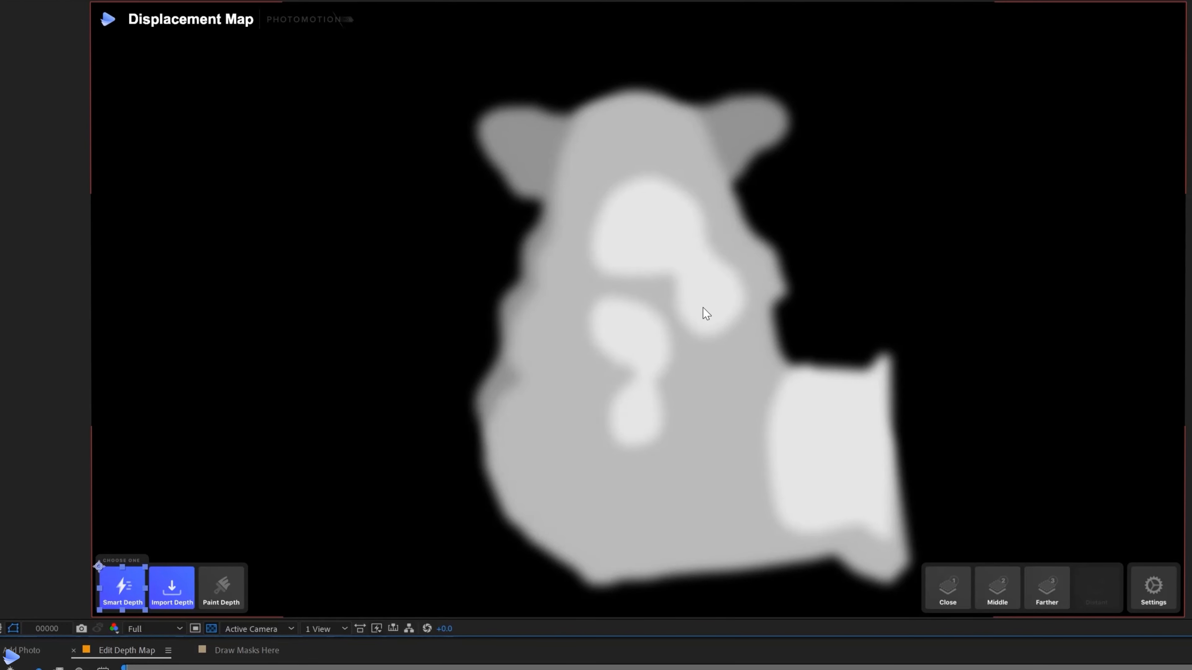
# - In the global depth map settings, set Blur Displacement to 27.95 and Auto Displacement - Layers to 27.61
pyautogui.click(1148, 589)
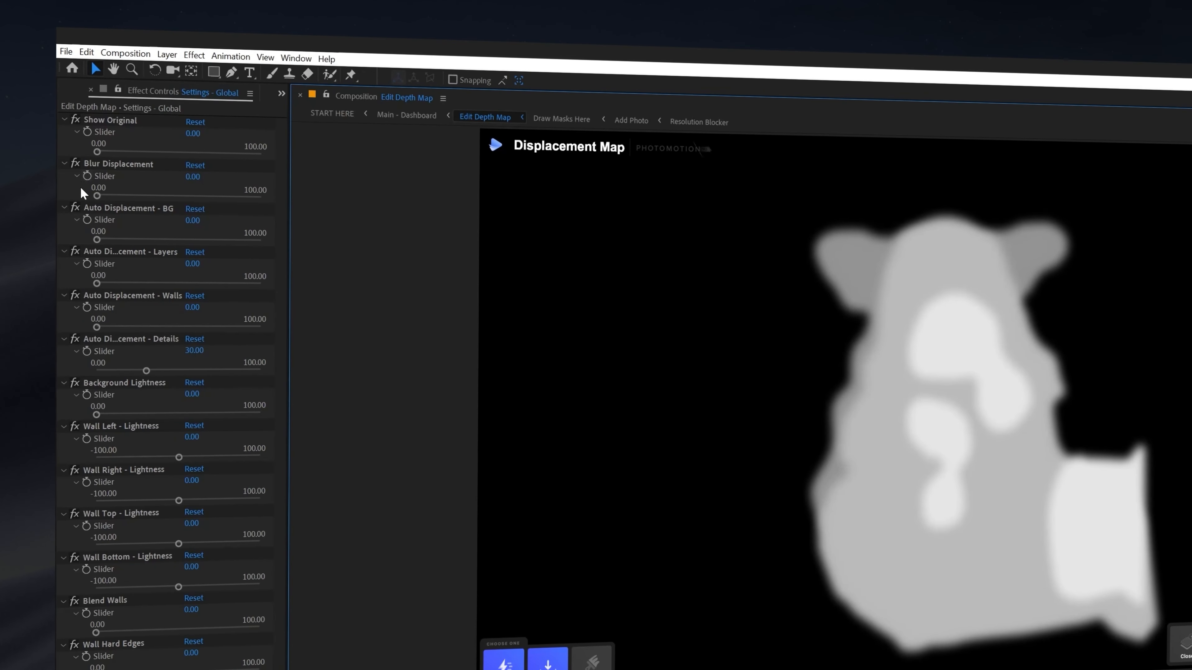
pyautogui.moveTo(104, 196); pyautogui.dragTo(144, 196)
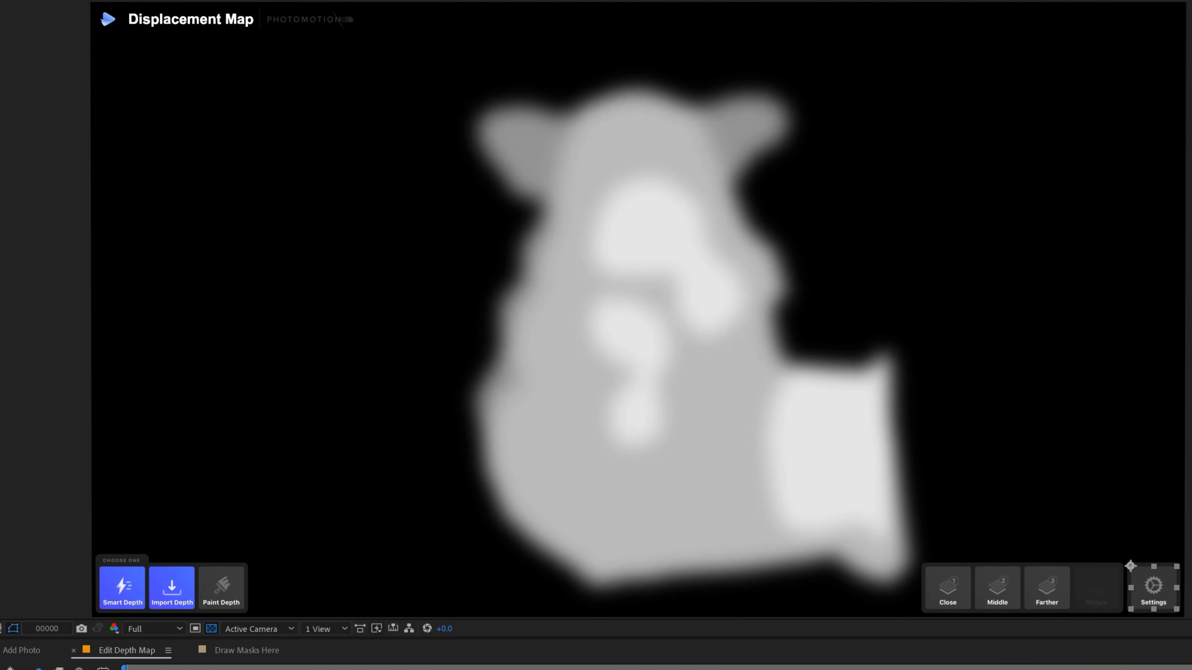
pyautogui.click(120, 235)
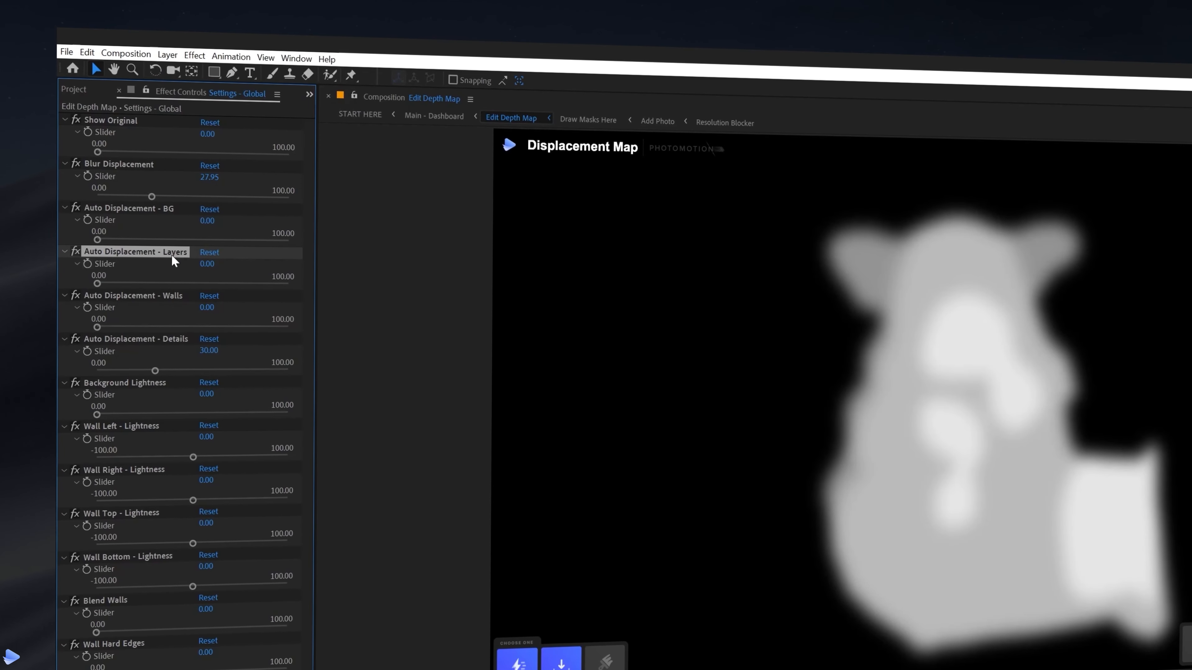
pyautogui.moveTo(98, 283); pyautogui.dragTo(146, 283)
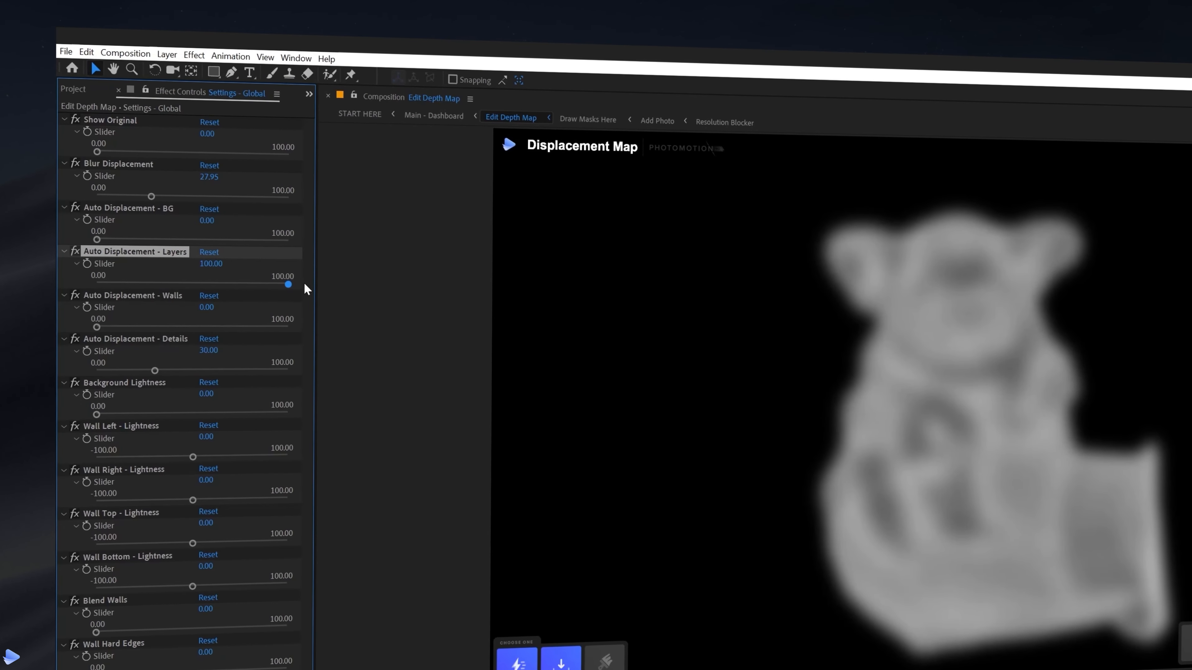
pyautogui.moveTo(304, 284); pyautogui.dragTo(151, 284)
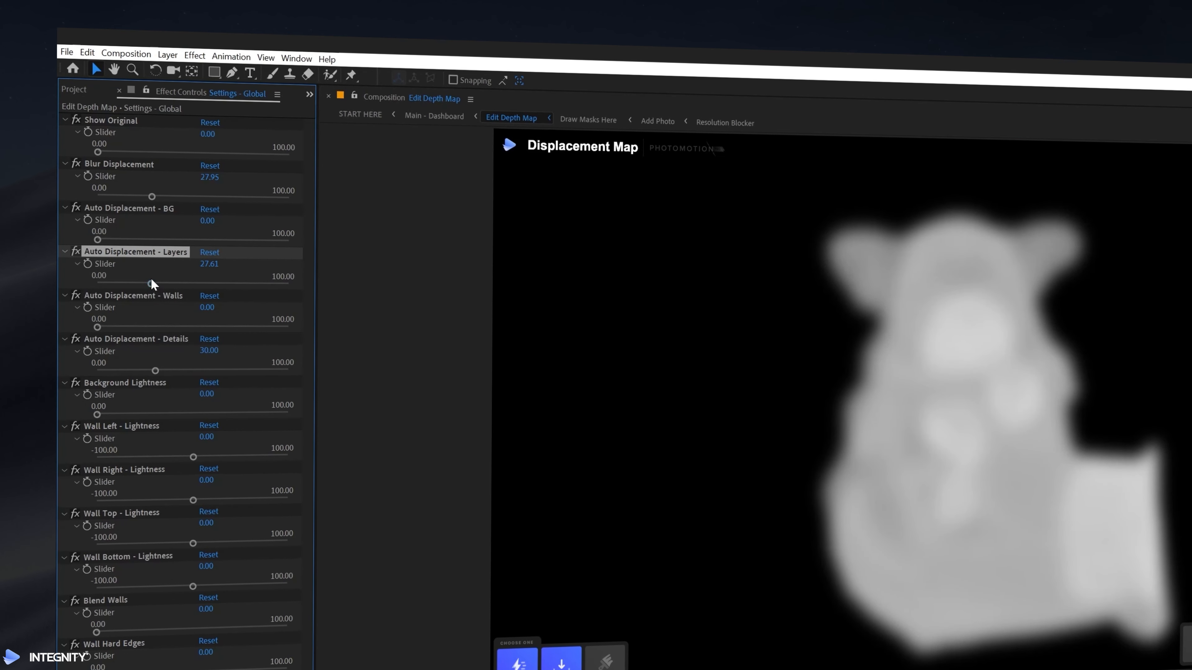
# - In the global depth map settings, set Background Lightness to 9.70 and raise Auto Displacement - BG
pyautogui.click(125, 382)
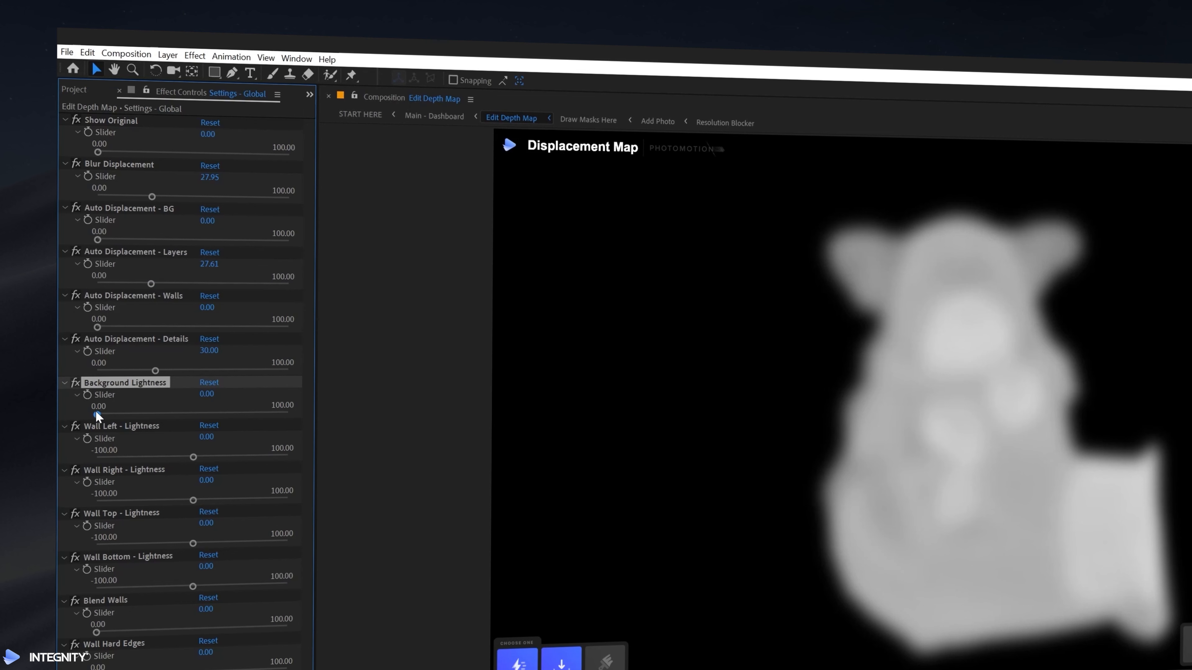
pyautogui.moveTo(115, 416)
pyautogui.mouseDown()
pyautogui.moveTo(131, 414)
pyautogui.moveTo(116, 412)
pyautogui.mouseUp()
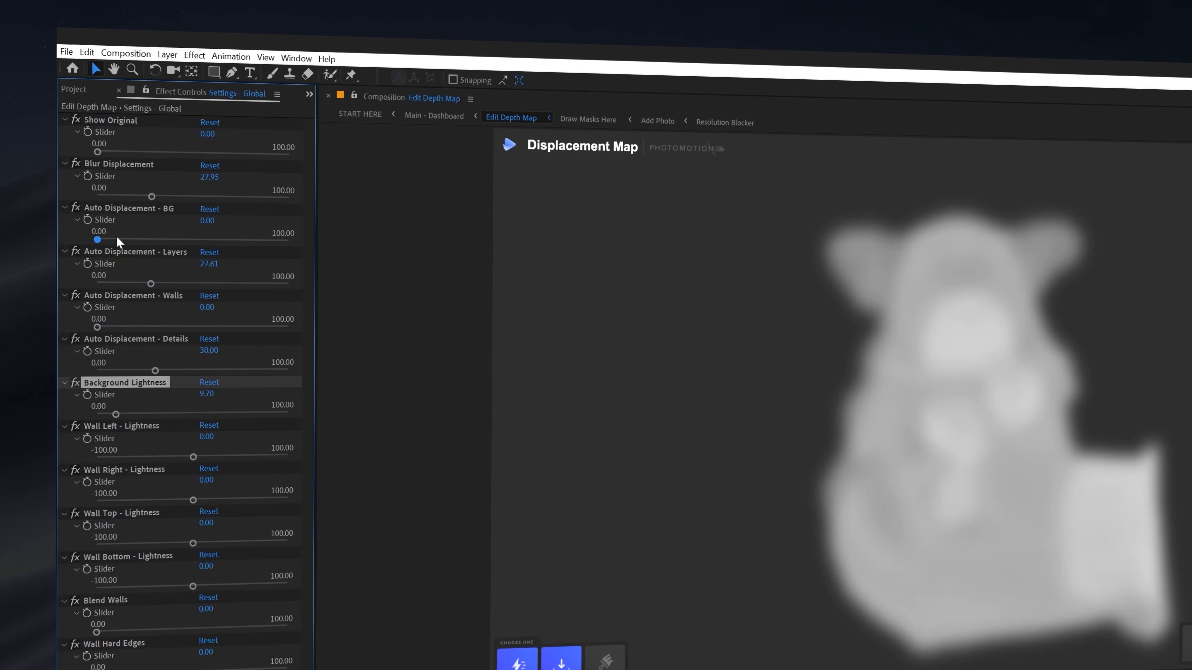
pyautogui.moveTo(97, 239); pyautogui.dragTo(158, 240)
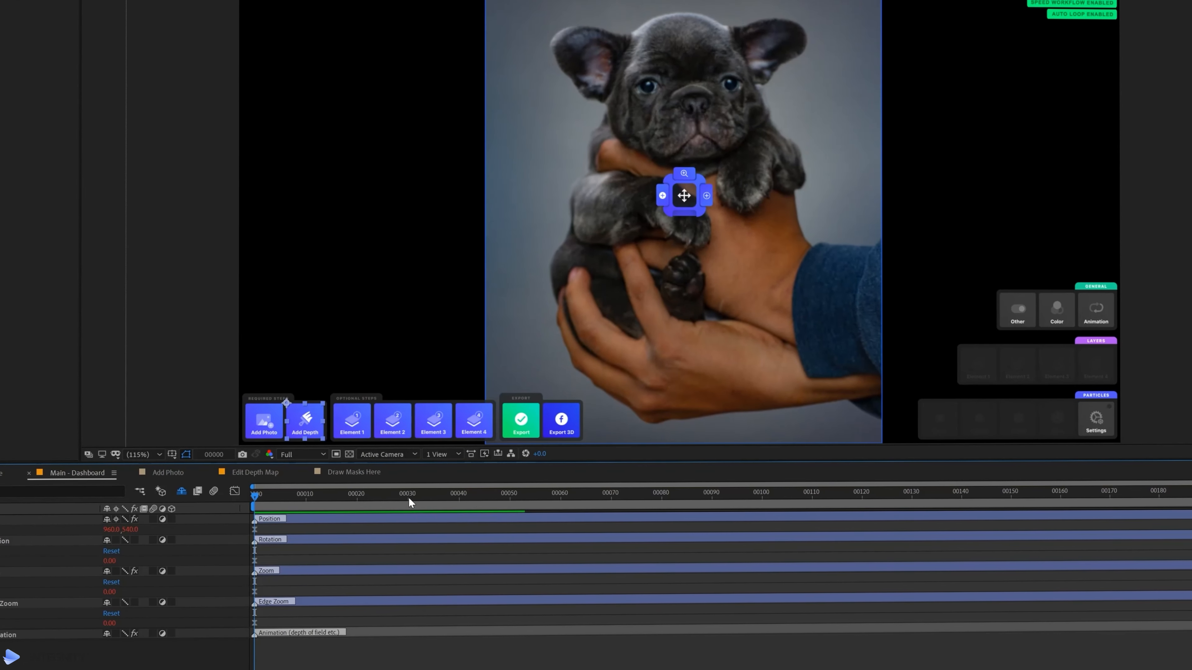
# - At frame 30, move the camera position control up to the puppy's snout and preview the motion from the first frame
pyautogui.click(409, 499)
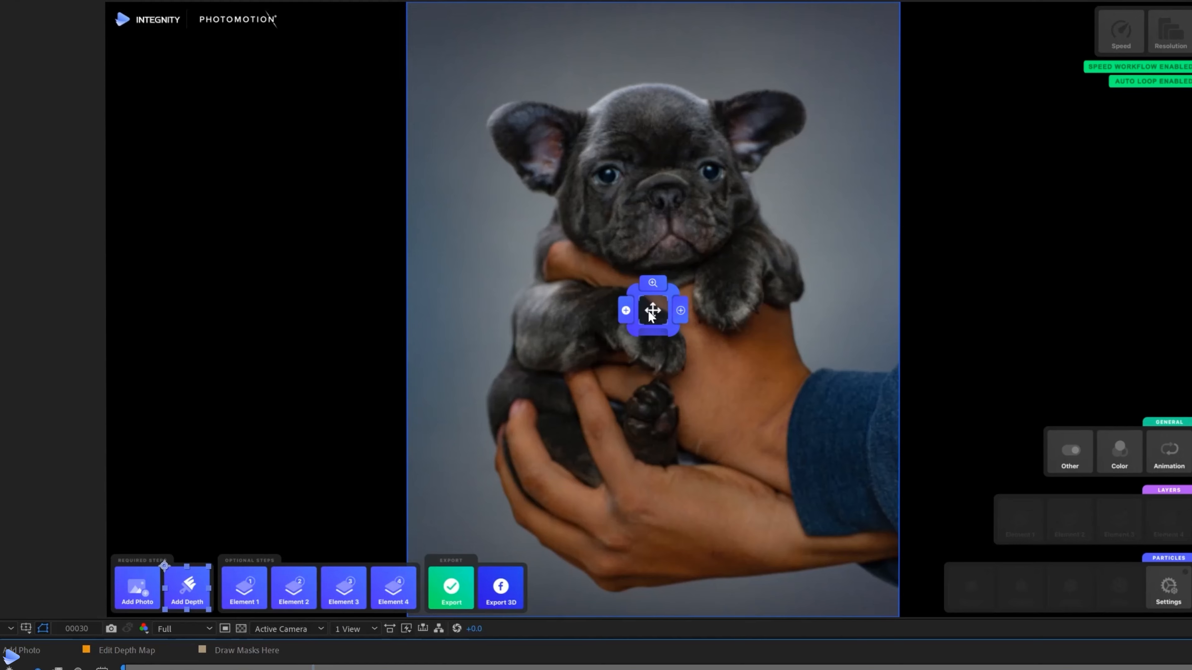
pyautogui.moveTo(650, 315); pyautogui.dragTo(650, 215)
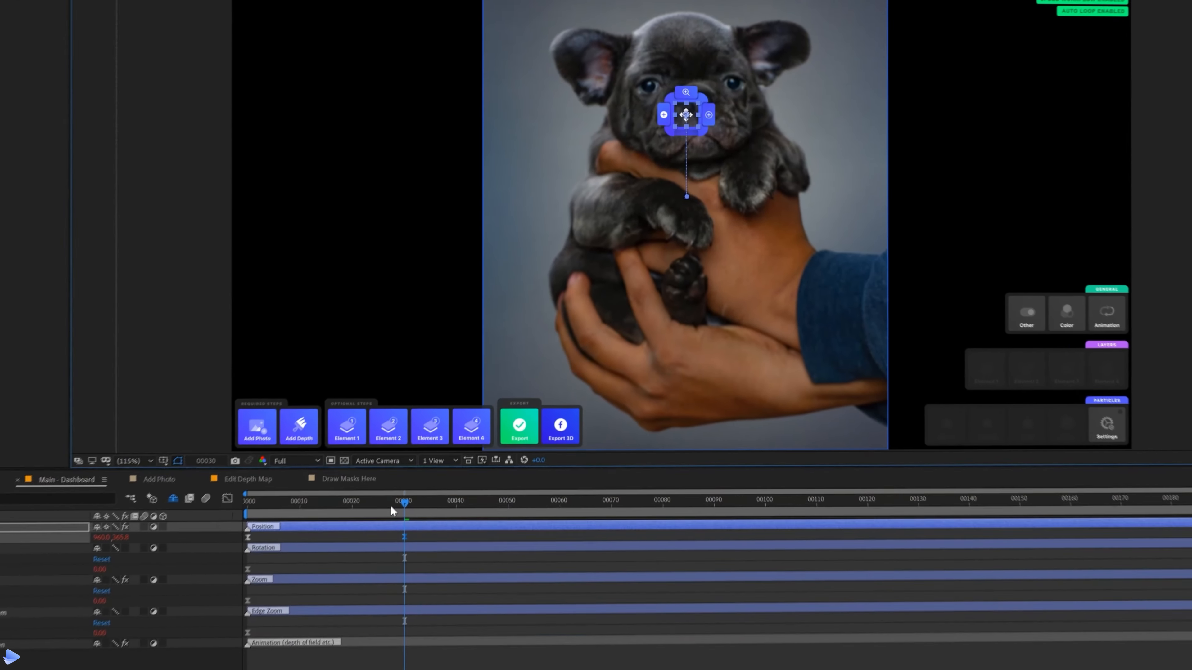
pyautogui.click(251, 501)
pyautogui.press('space')
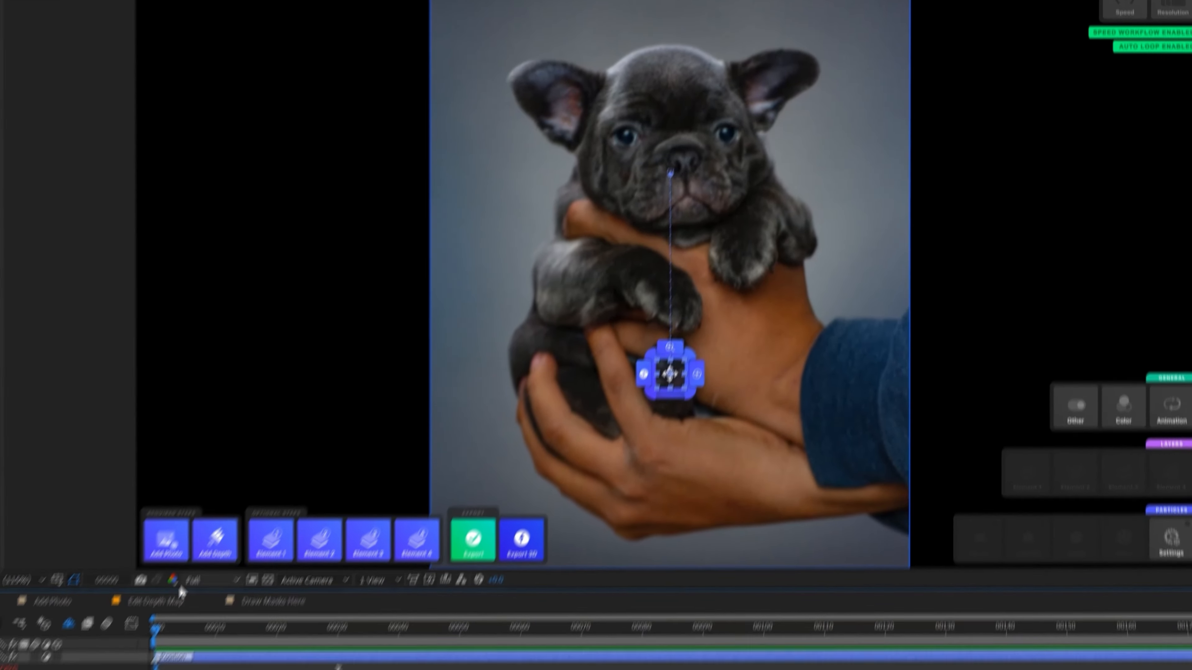
# - At frame 30, set the Zoom control's slider to 19 and the Rotation Strength slider to 49
pyautogui.click(124, 668)
pyautogui.moveTo(380, 496); pyautogui.dragTo(407, 497)
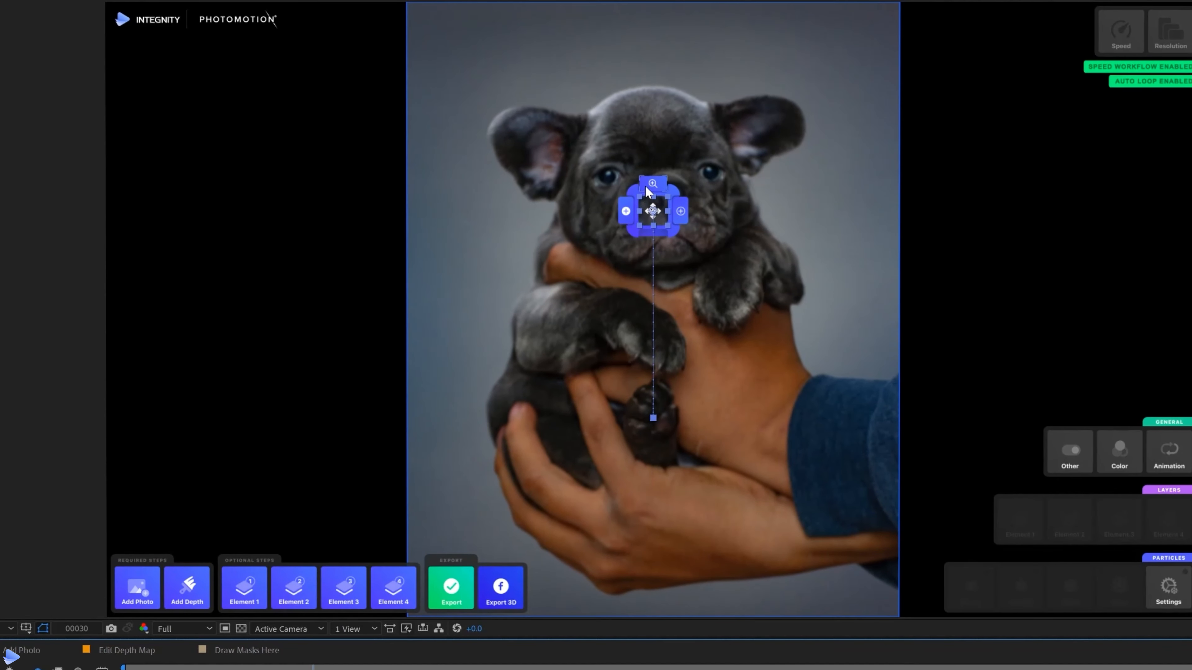
pyautogui.click(644, 185)
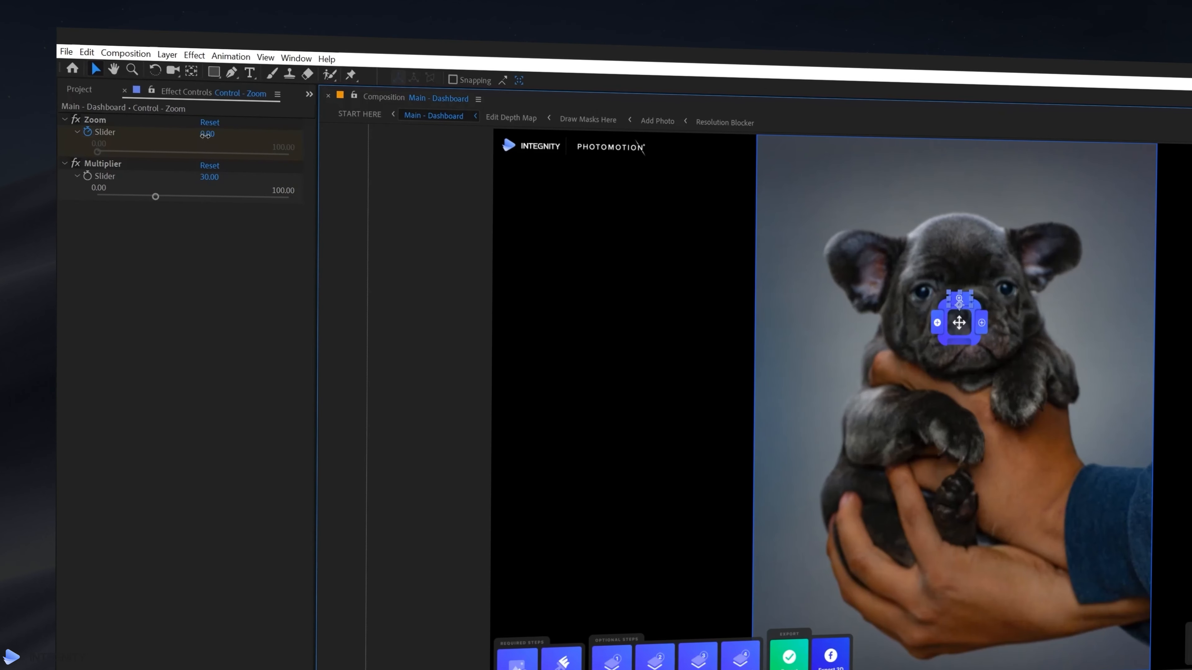
pyautogui.moveTo(205, 135); pyautogui.dragTo(218, 136)
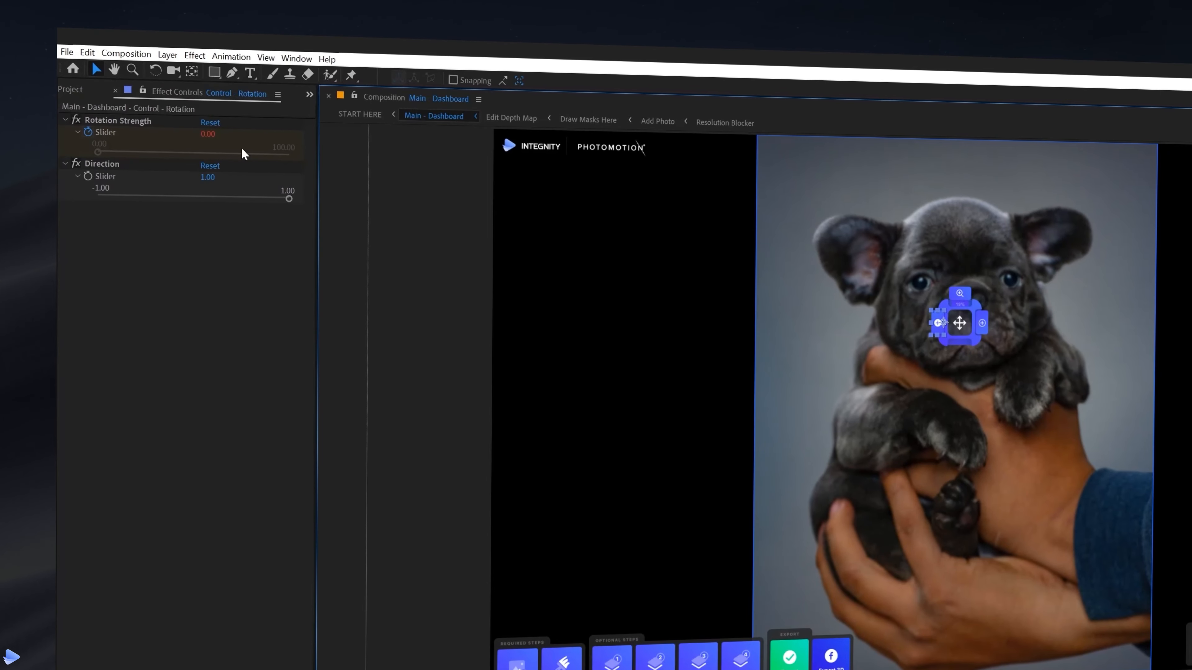
pyautogui.moveTo(208, 134); pyautogui.dragTo(245, 139)
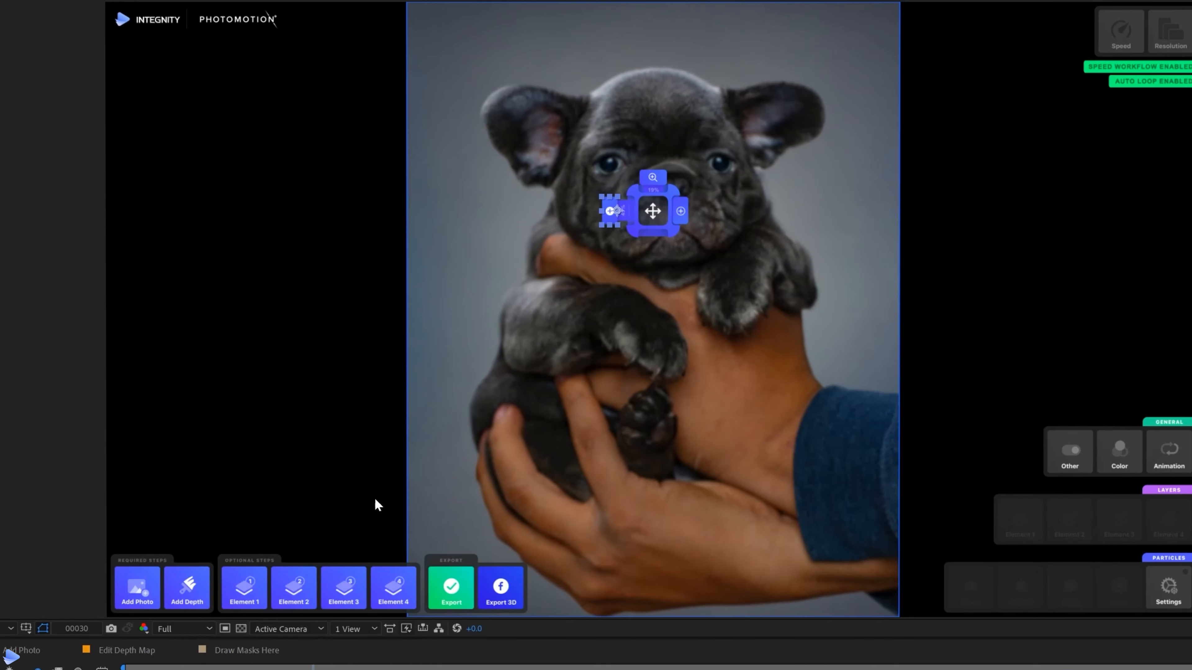
# - Open the Paint Depth Map on this layer layer of Edit Depth Map for painting and set Overlay Image Opacity to 10.07
pyautogui.click(136, 651)
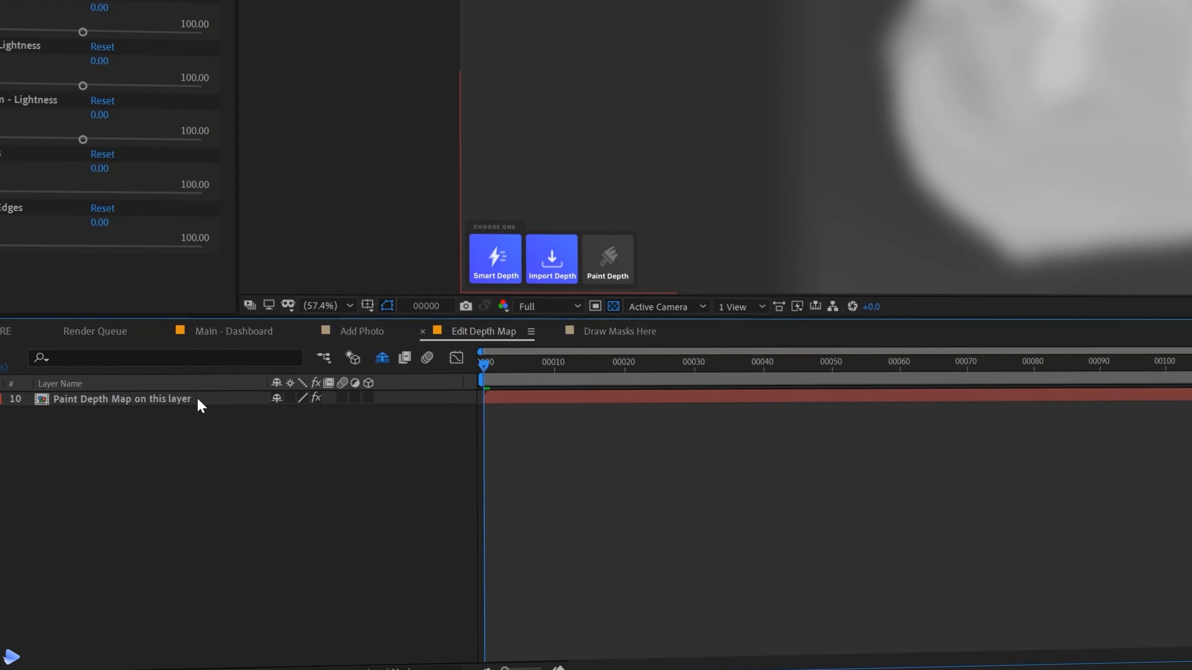
pyautogui.click(187, 401)
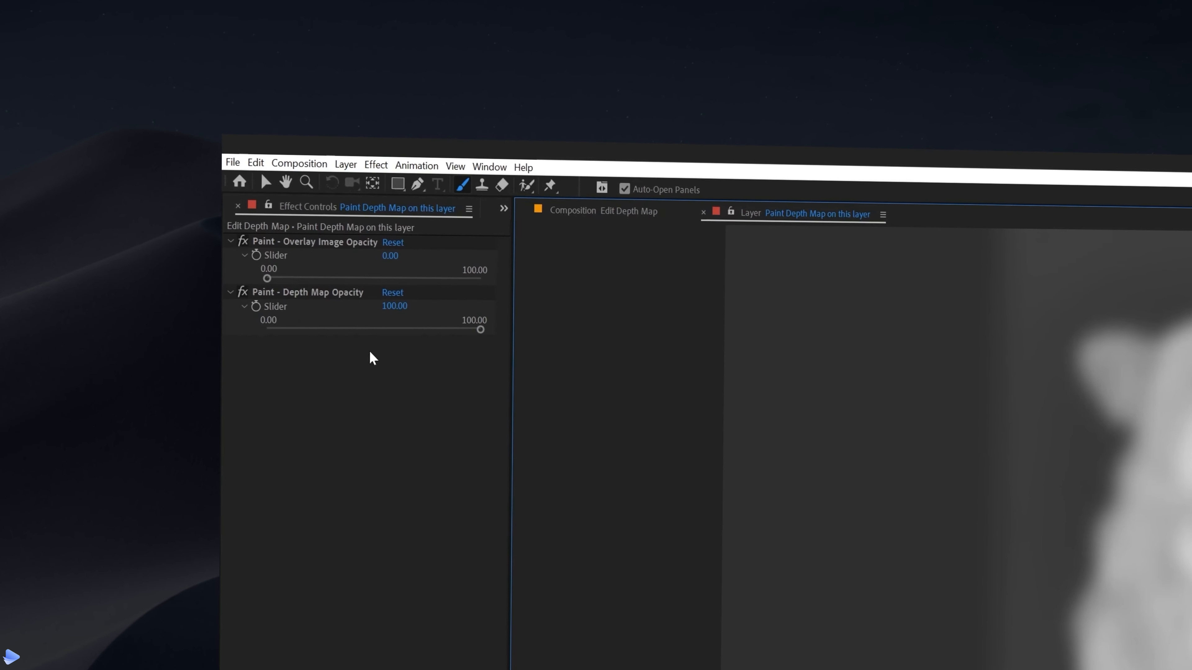
pyautogui.moveTo(267, 279)
pyautogui.mouseDown()
pyautogui.moveTo(381, 283)
pyautogui.moveTo(290, 276)
pyautogui.mouseUp()
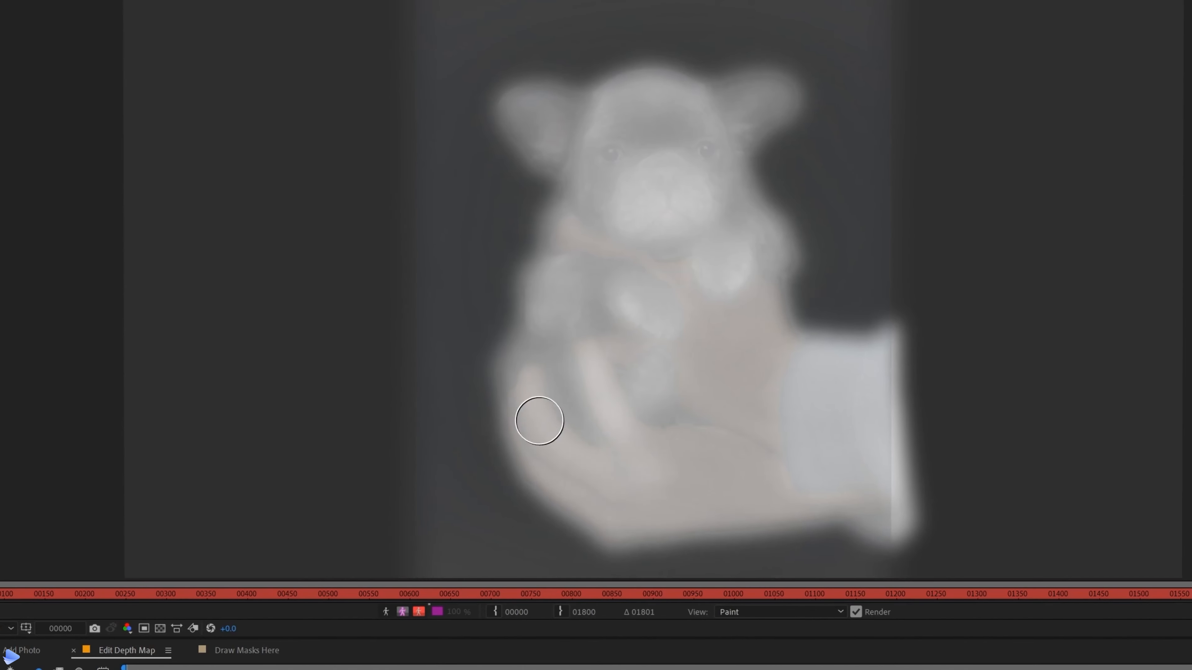
# - Brush over the depth map between the fingers and the puppy's snout, then set Overlay Image Opacity to 0
pyautogui.moveTo(539, 420)
pyautogui.mouseDown()
pyautogui.moveTo(764, 468)
pyautogui.moveTo(585, 359)
pyautogui.moveTo(649, 298)
pyautogui.moveTo(715, 294)
pyautogui.moveTo(620, 484)
pyautogui.moveTo(679, 194)
pyautogui.moveTo(667, 171)
pyautogui.mouseUp()
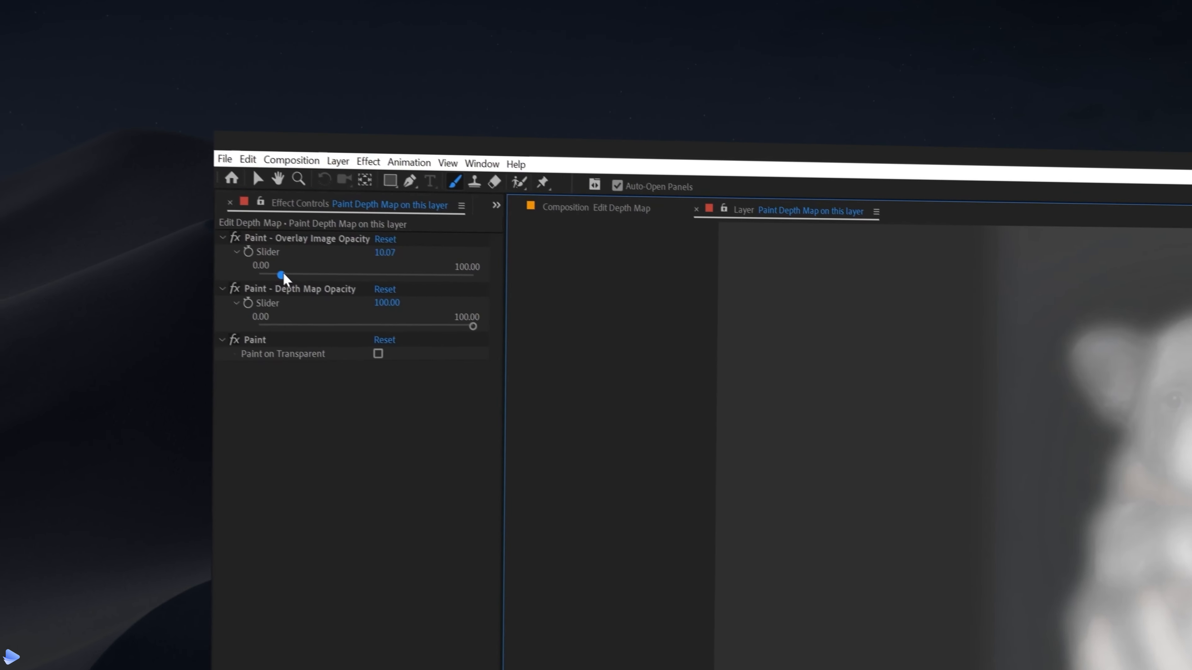
pyautogui.moveTo(284, 274); pyautogui.dragTo(230, 277)
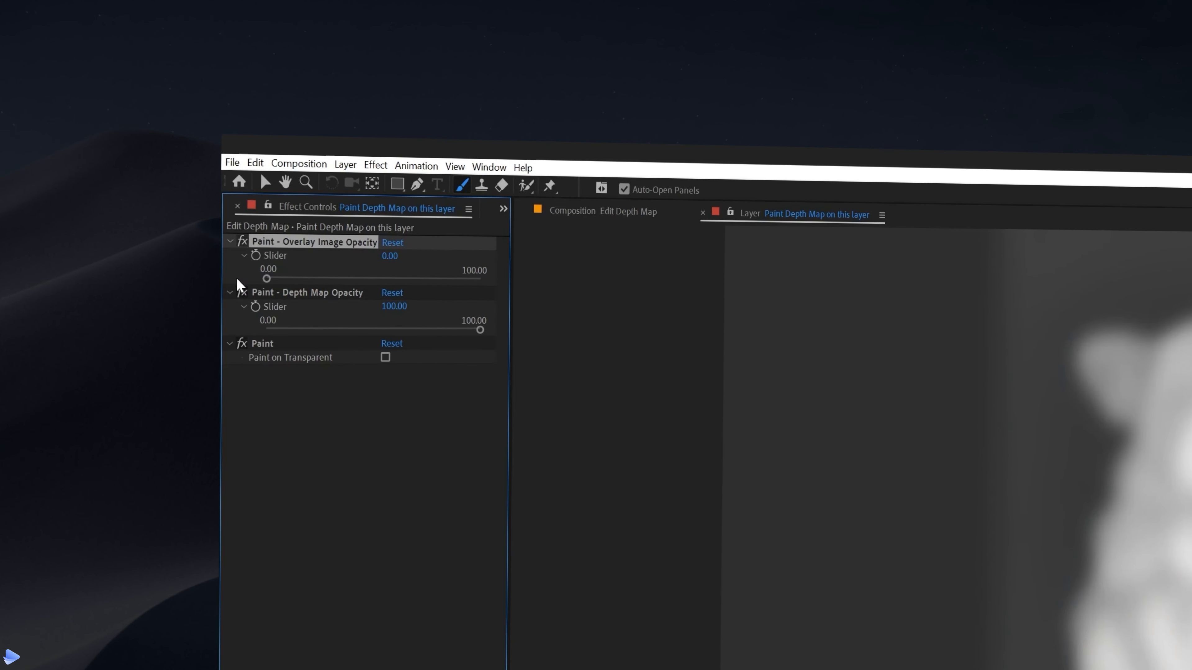
pyautogui.press('v')
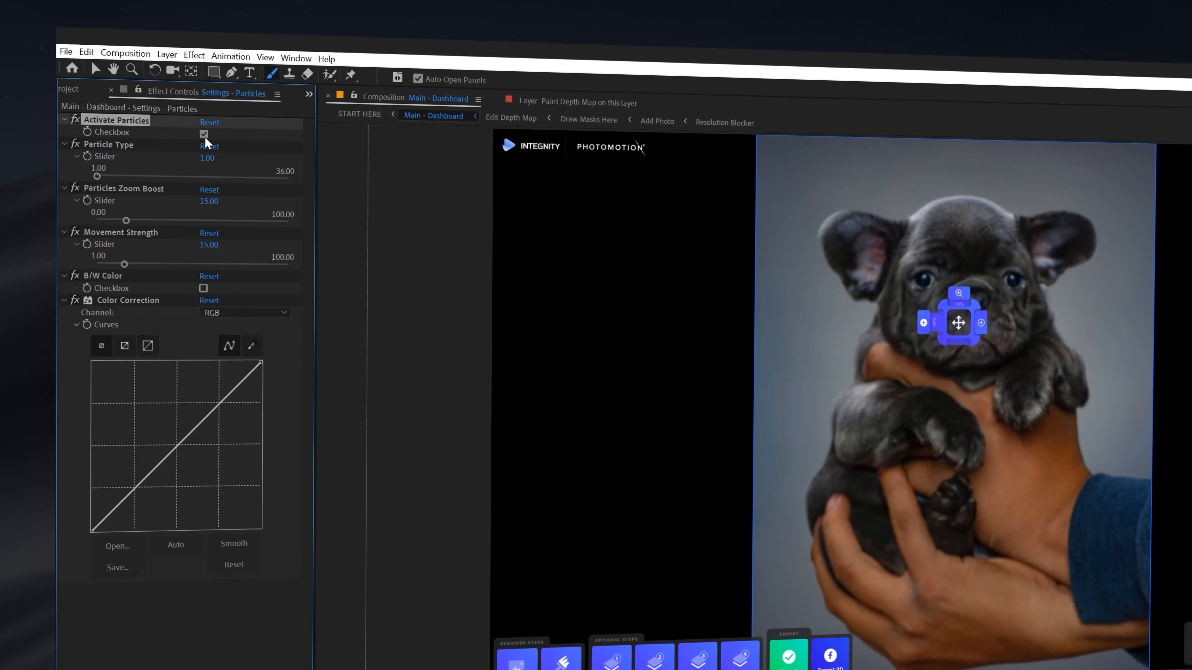
# - Activate the particles in the dashboard's particle settings, set Particle Type to 16 and preview the animation
pyautogui.click(203, 134)
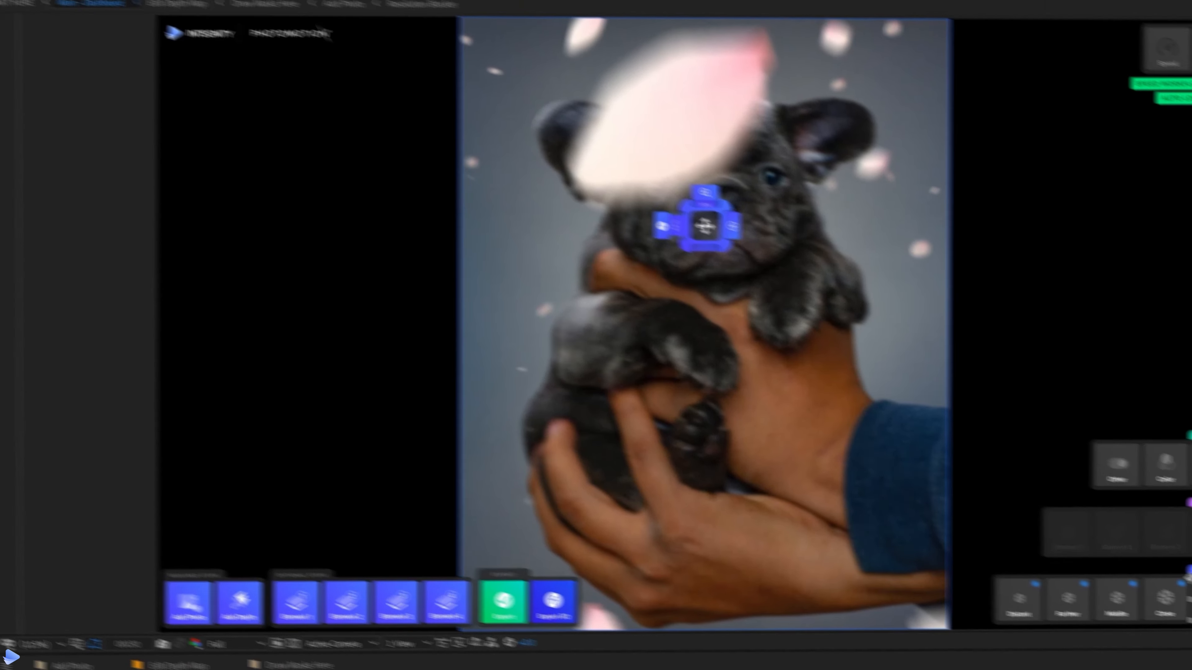
pyautogui.click(192, 154)
pyautogui.write('16')
pyautogui.press('Return')
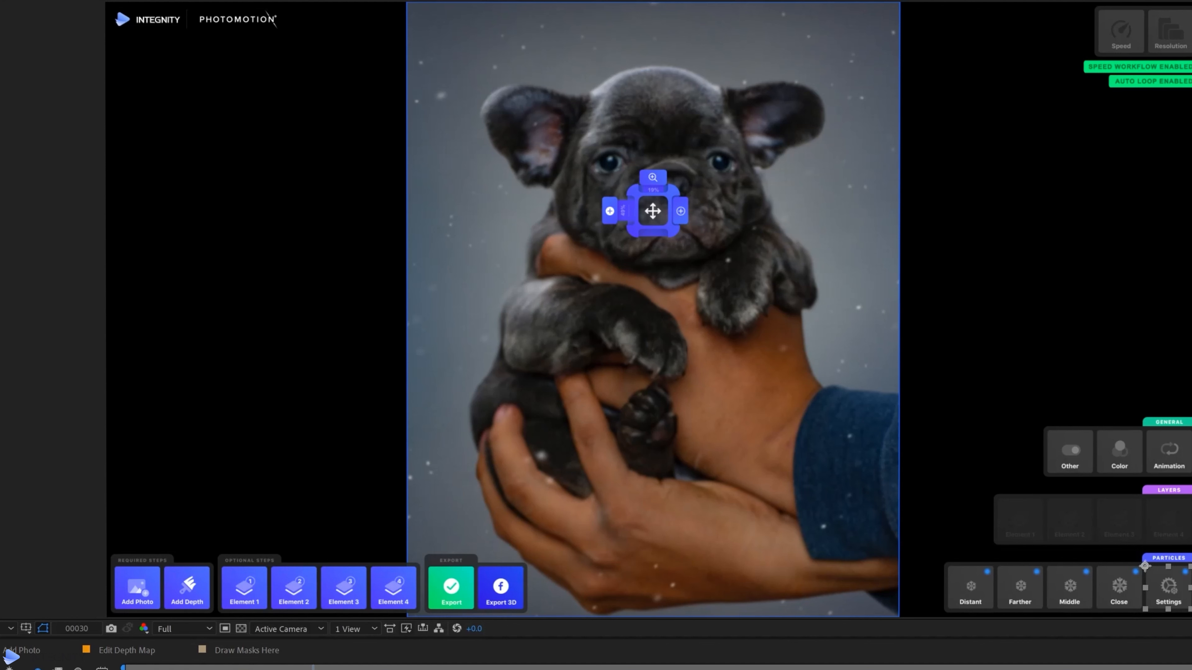
pyautogui.press('space')
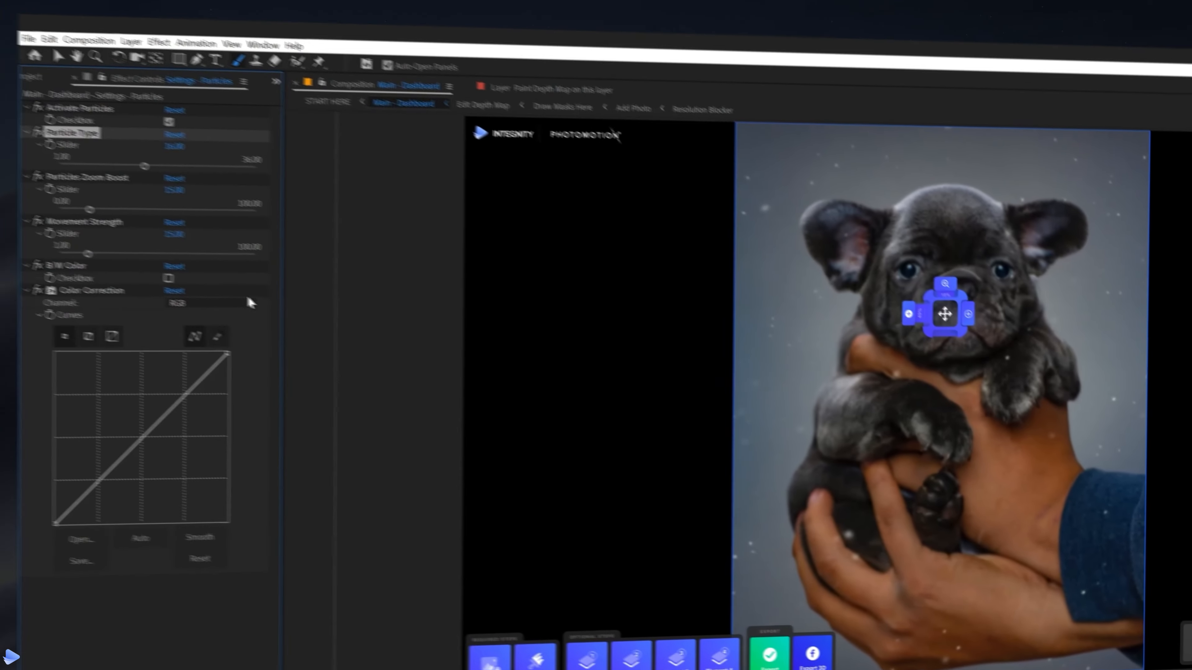
# - Switch the particles' Color Correction curves to the Alpha channel and lower the curve's upper end to reduce particle opacity
pyautogui.click(281, 313)
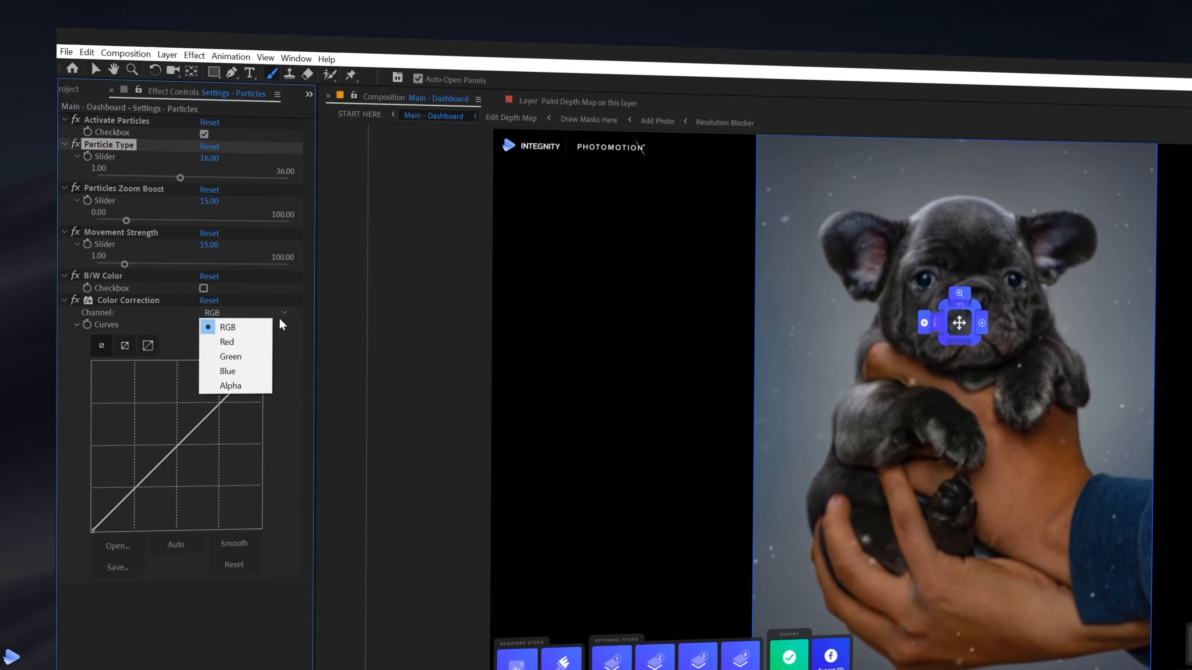
pyautogui.click(253, 383)
pyautogui.moveTo(261, 363); pyautogui.dragTo(259, 421)
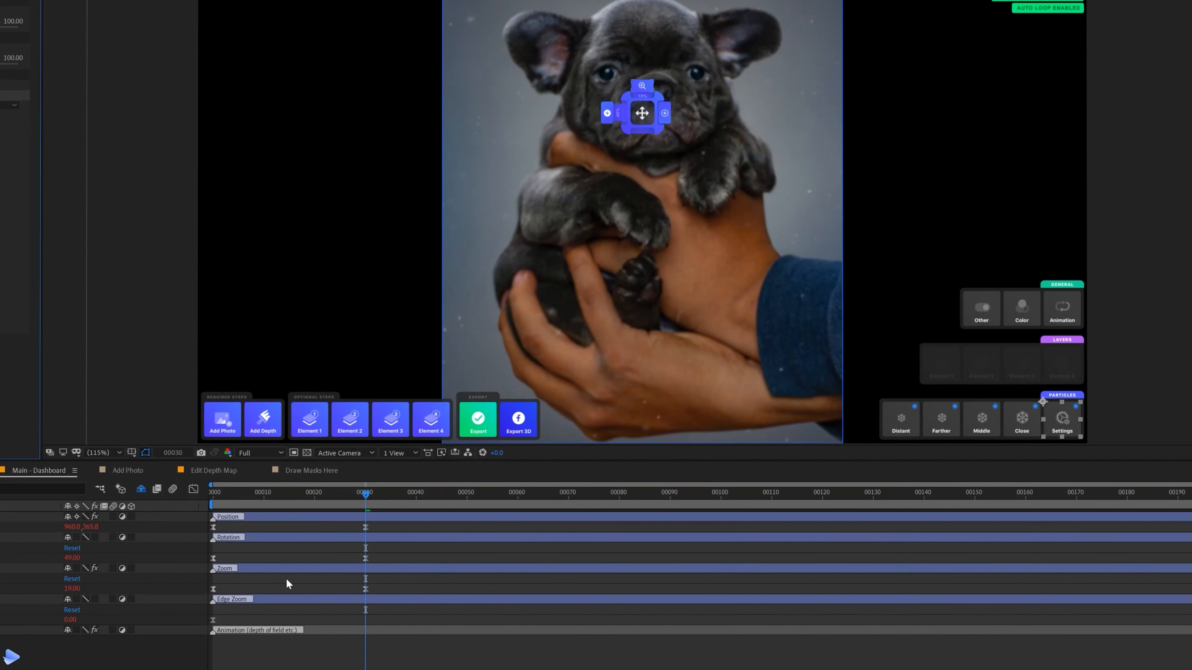
# - Move the Position, Rotation and Zoom keyframes from frame 30 to frame 50 and preview the animation
pyautogui.click(466, 497)
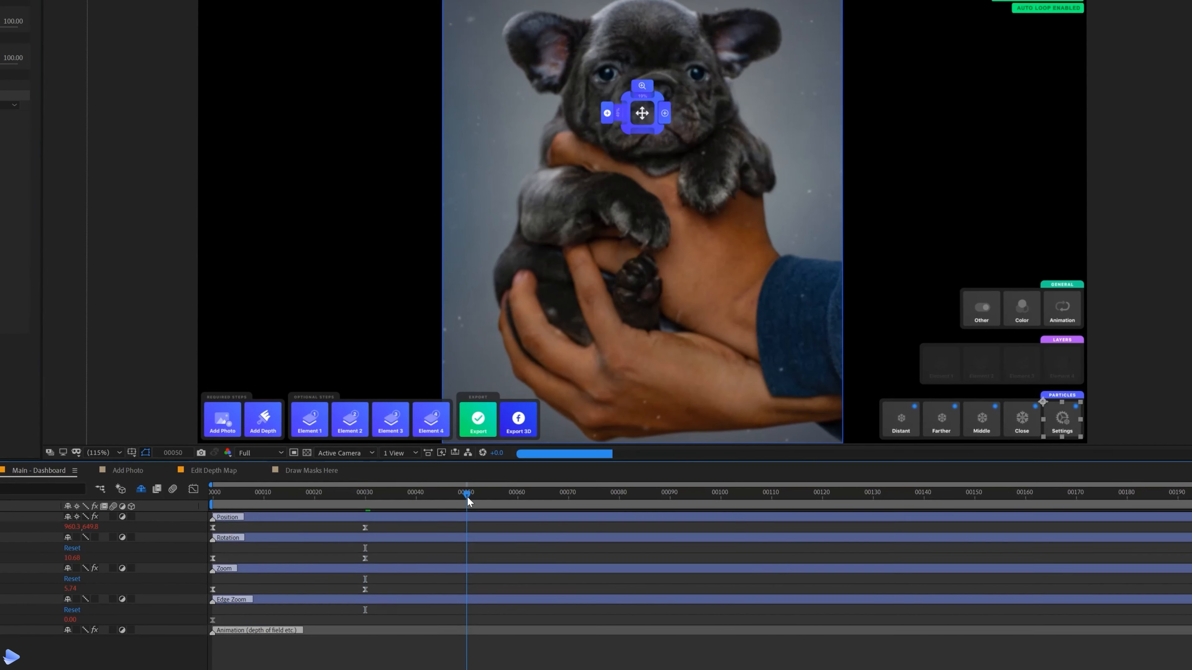
pyautogui.moveTo(399, 516); pyautogui.dragTo(466, 591)
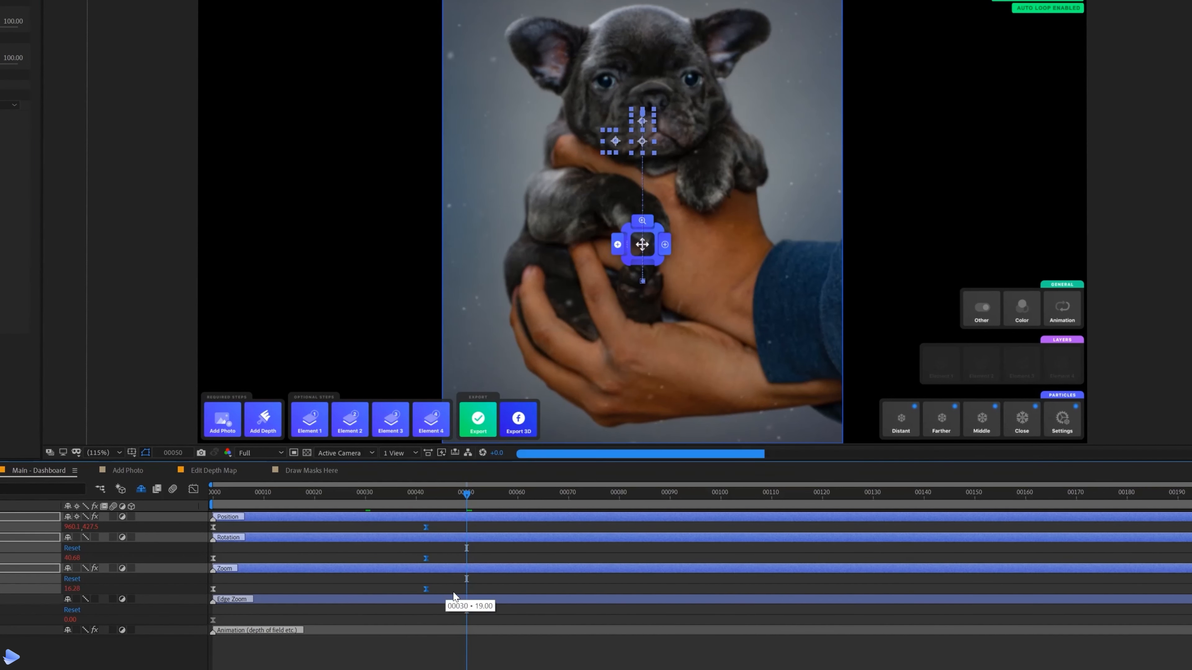
pyautogui.press('space')
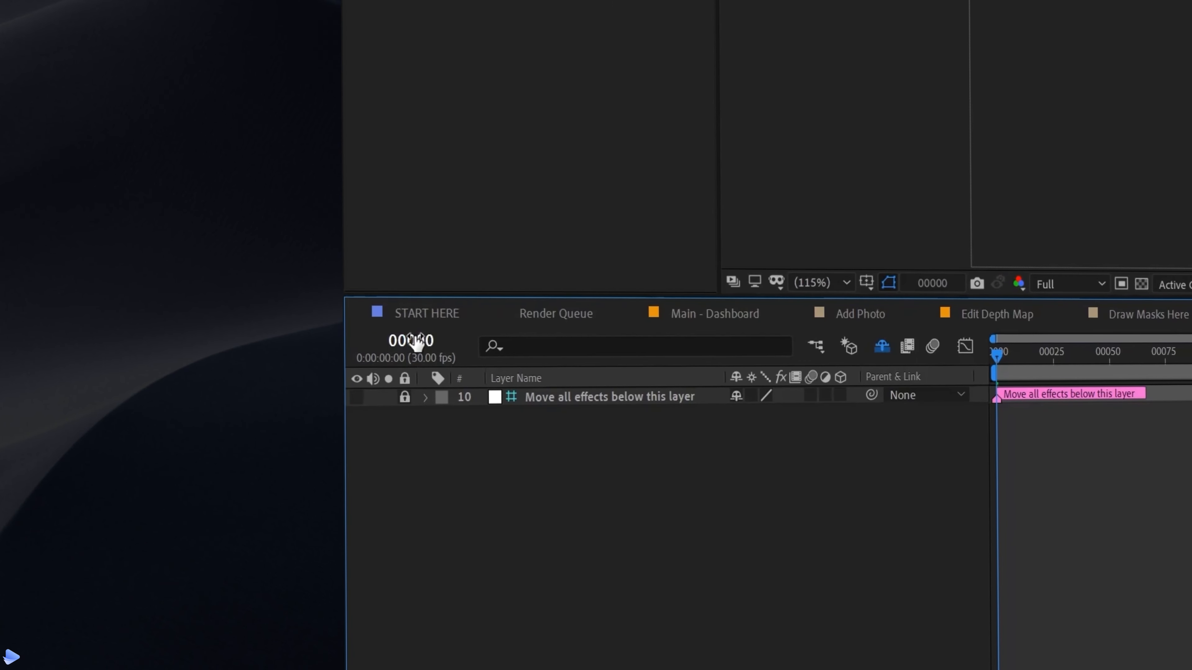
# - In FullHD - Render - Portrait, end the work area at frame 200 and add the composition to the render queue
pyautogui.click(412, 341)
pyautogui.write('200')
pyautogui.press('Return')
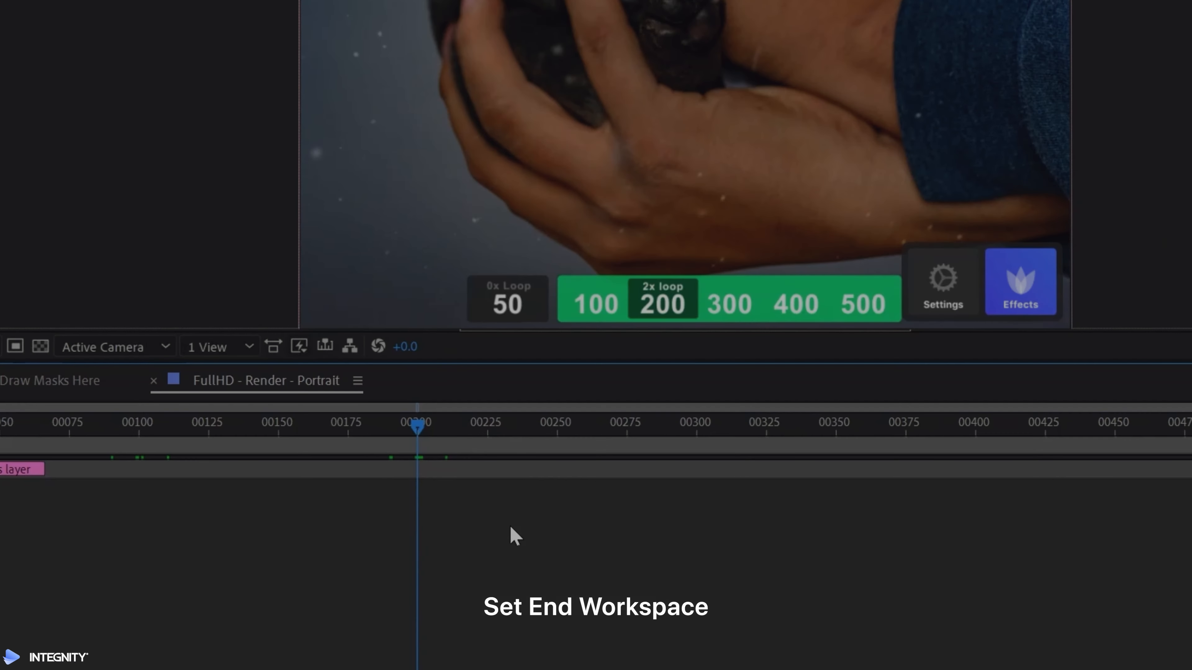
pyautogui.press('n')
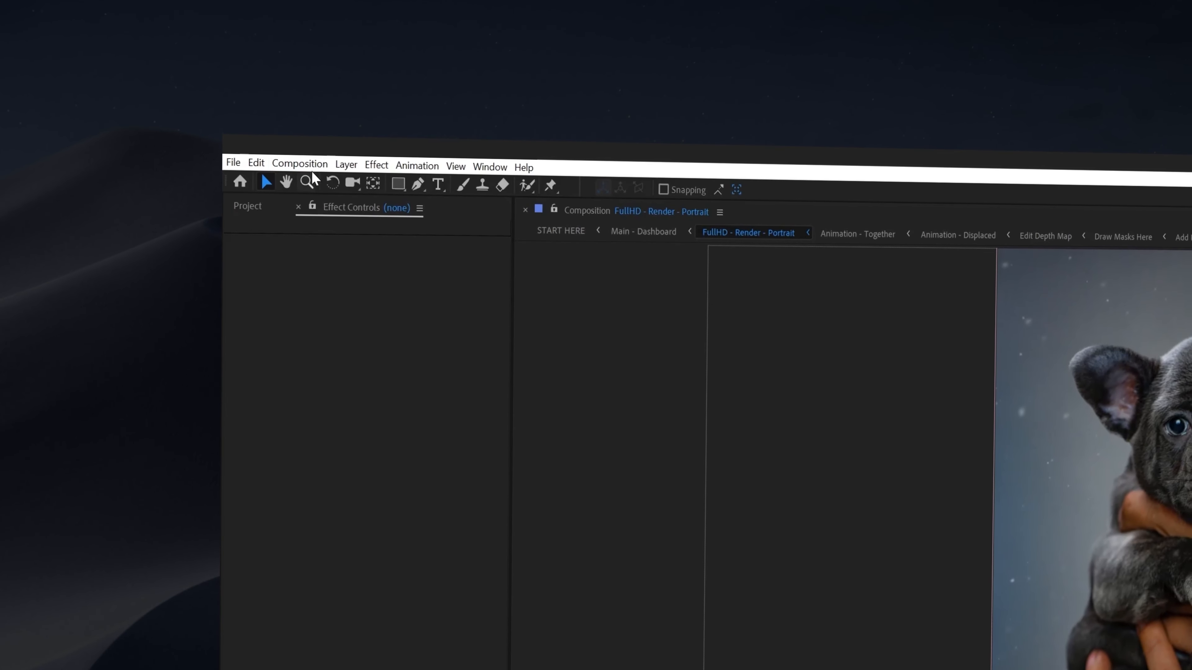
pyautogui.click(301, 164)
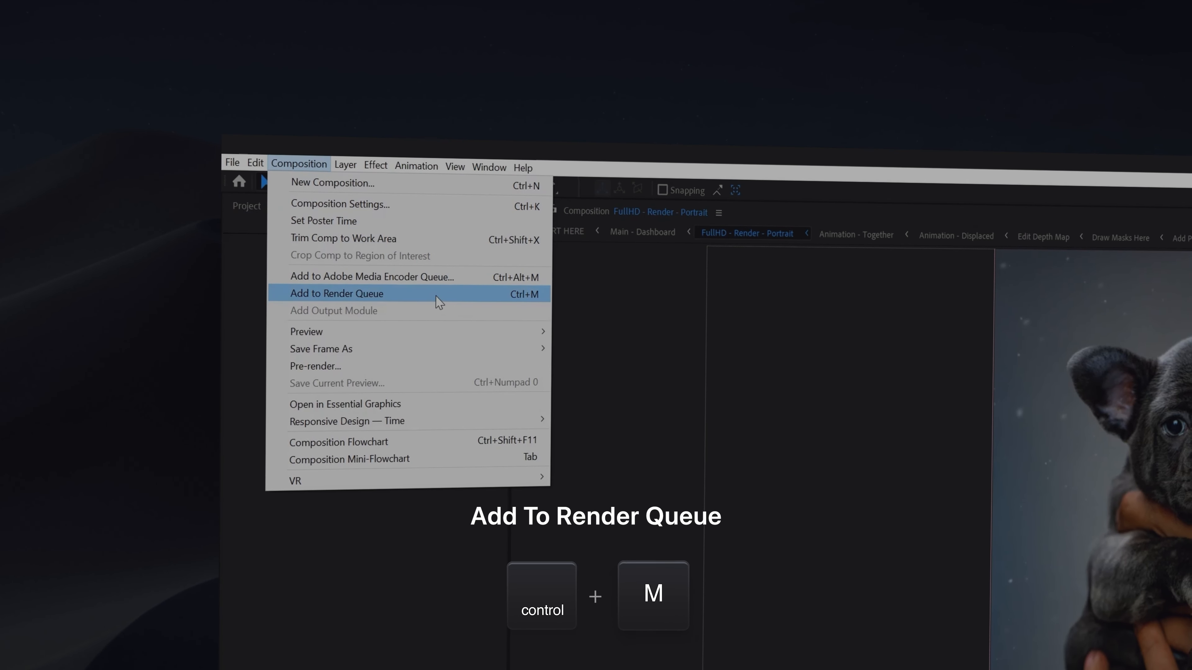
pyautogui.click(436, 295)
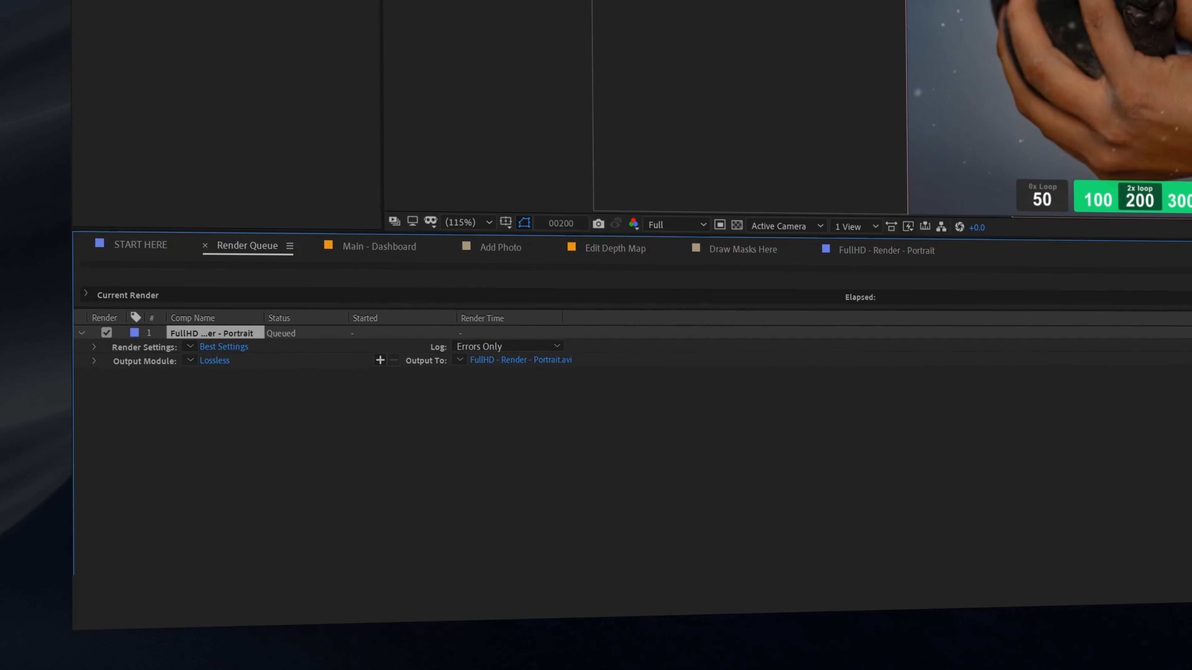
# - Set the queued render's output format to QuickTime and start rendering
pyautogui.click(214, 360)
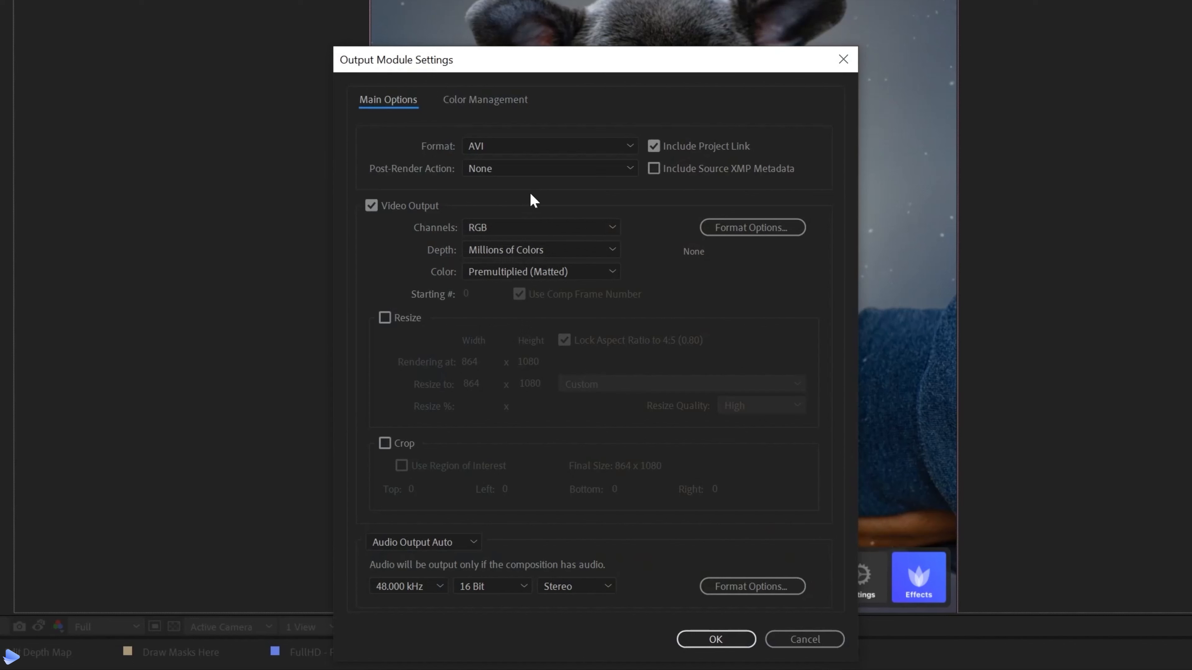
pyautogui.click(563, 146)
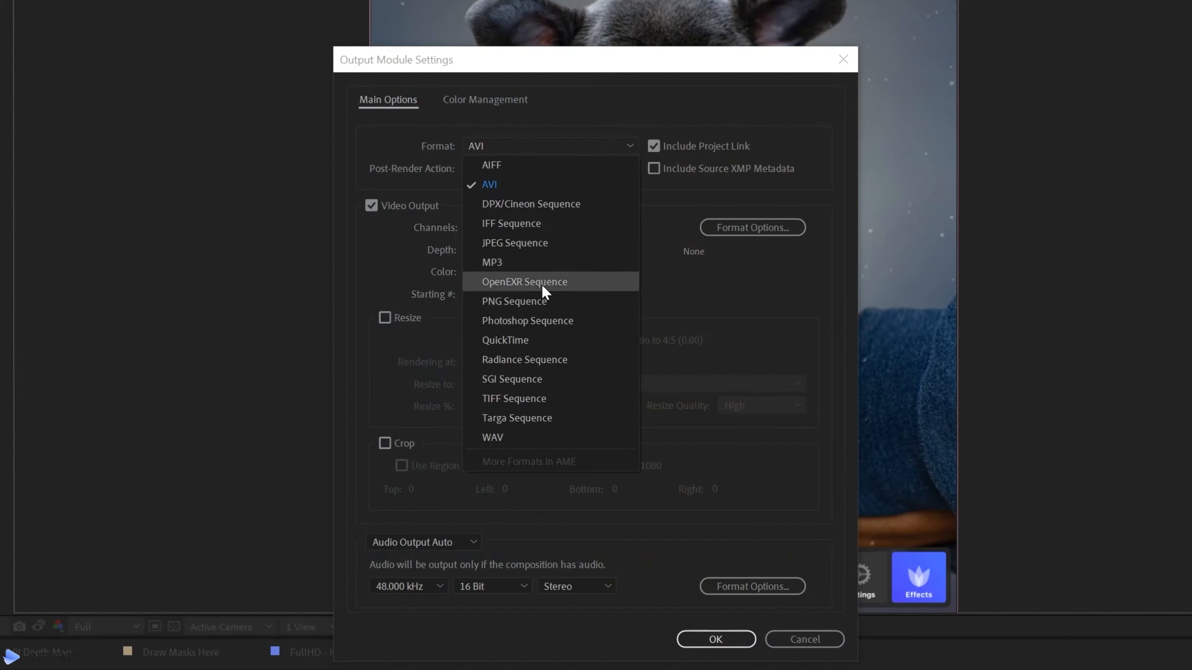
pyautogui.click(532, 339)
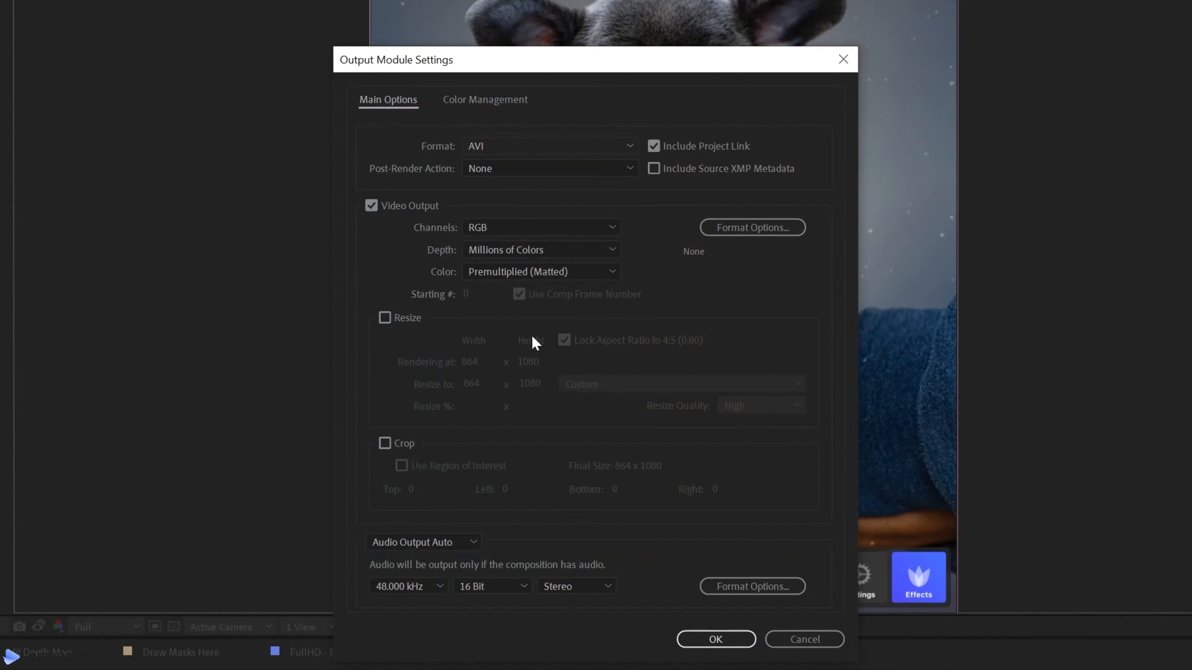
pyautogui.click(701, 634)
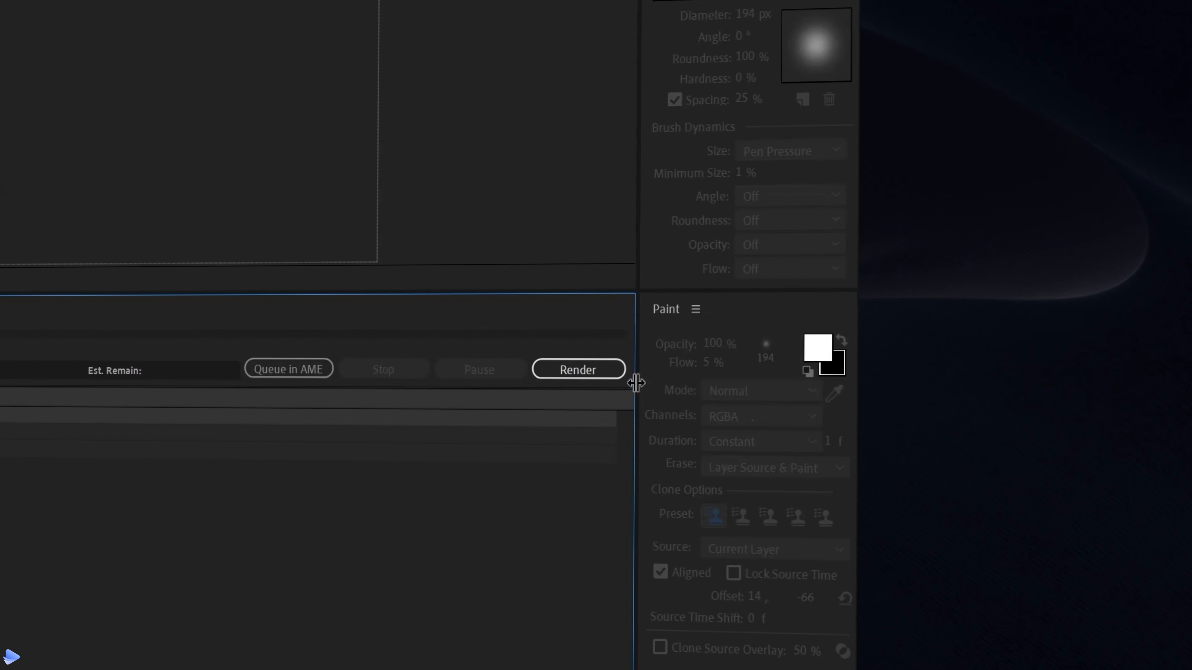
pyautogui.click(578, 370)
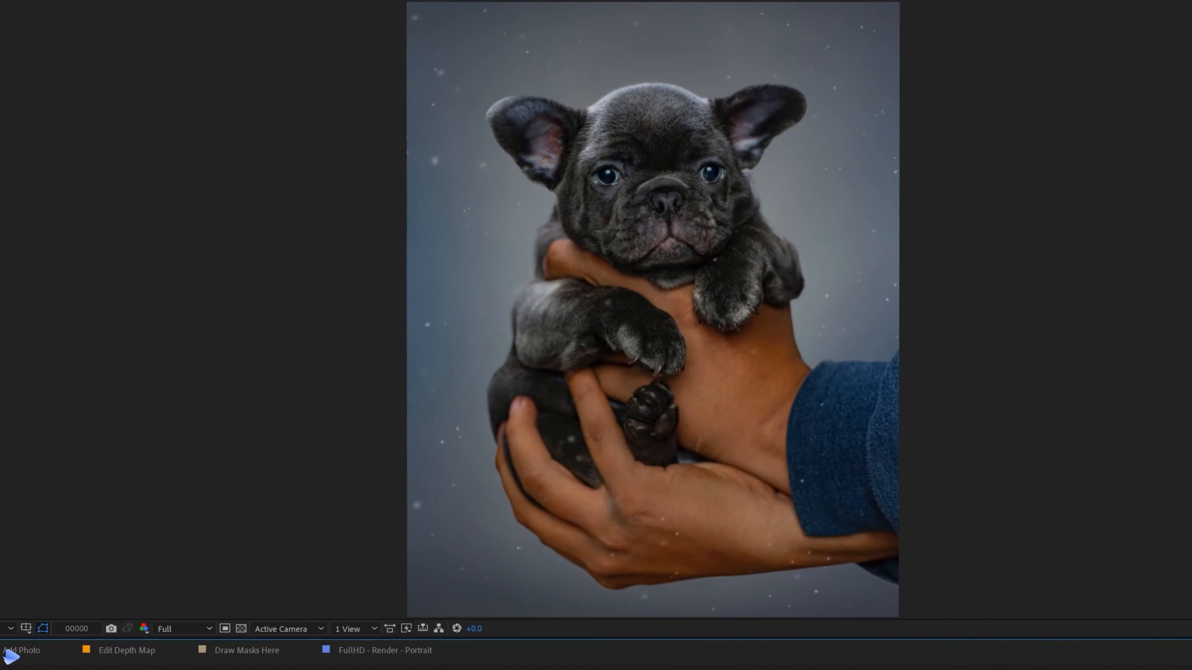